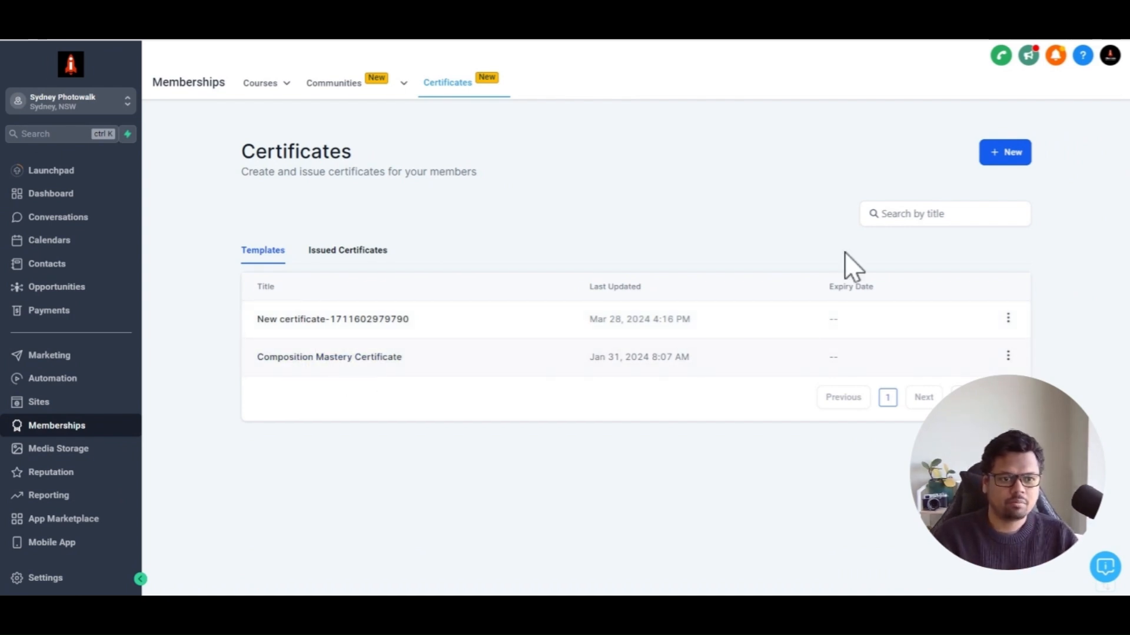
left_click(1009, 157)
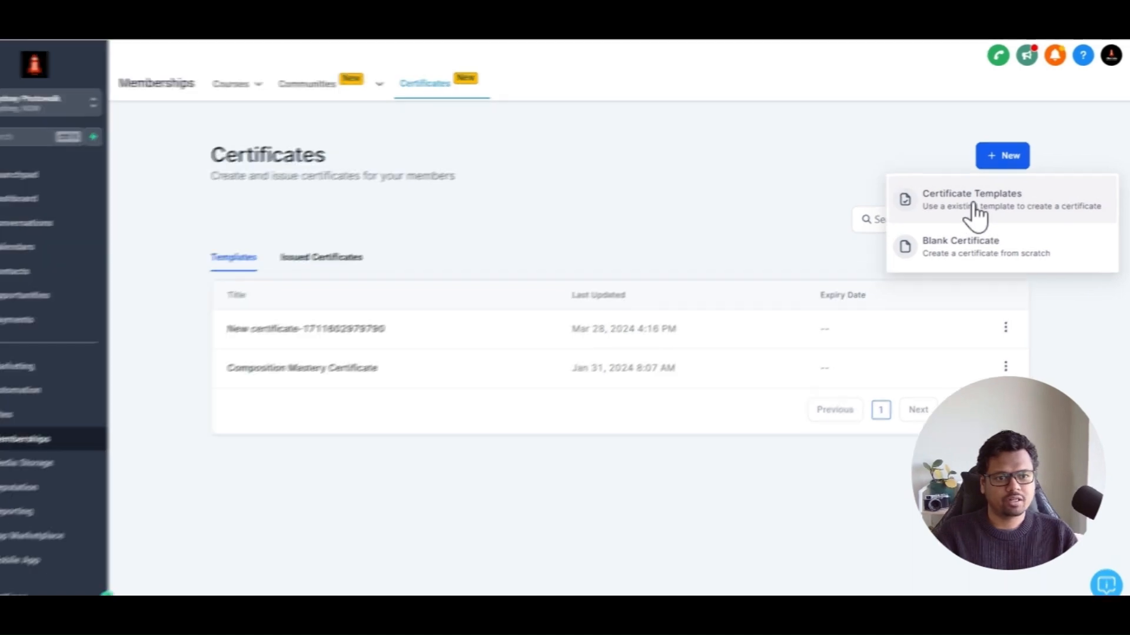
left_click(974, 207)
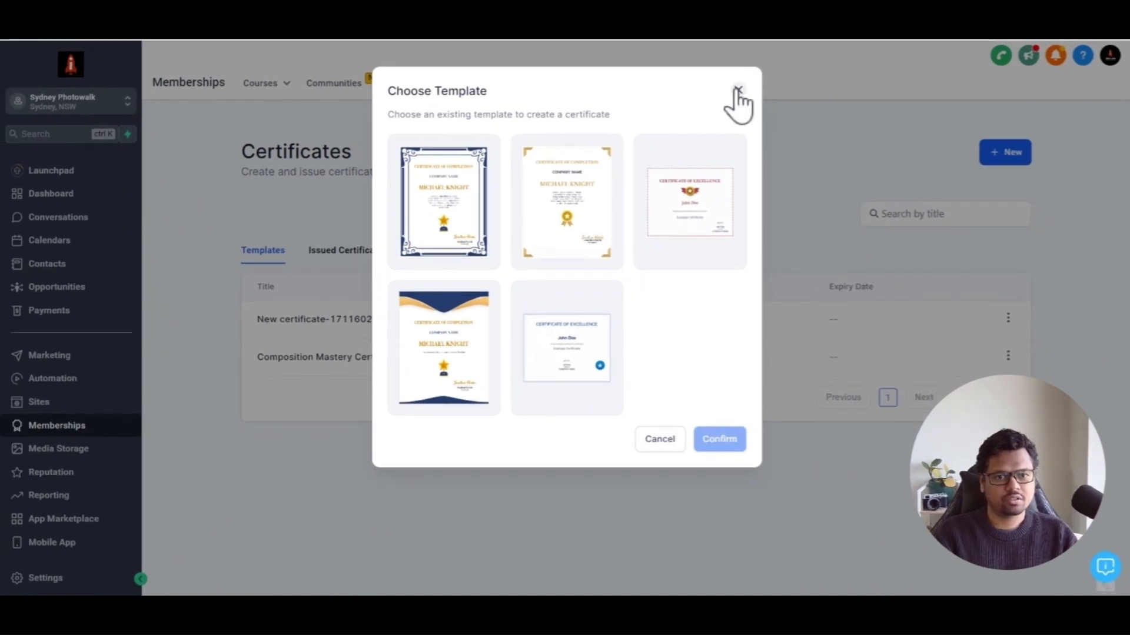
left_click(738, 91)
Create a new blank certificate from scratch
left_click(1005, 152)
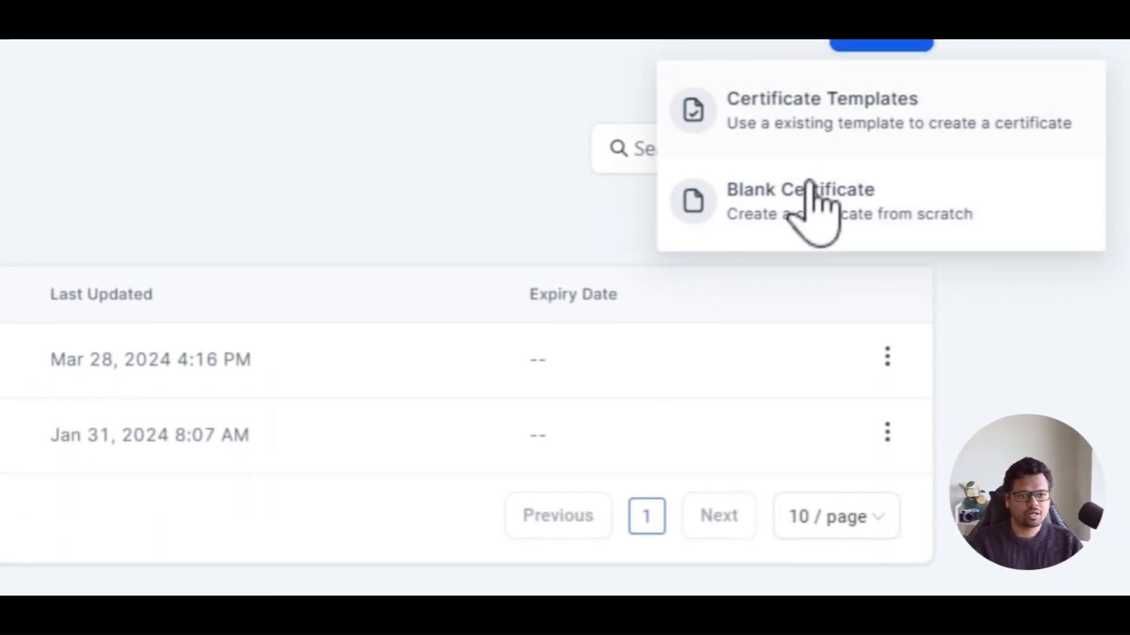
left_click(802, 196)
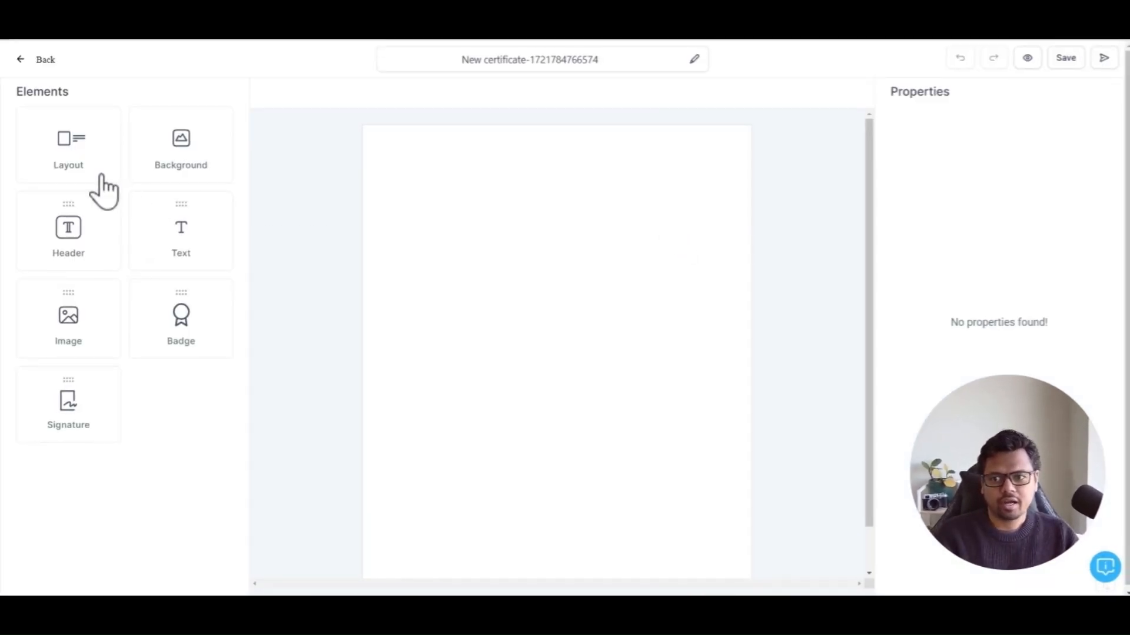
left_click_drag(61, 156, 483, 239)
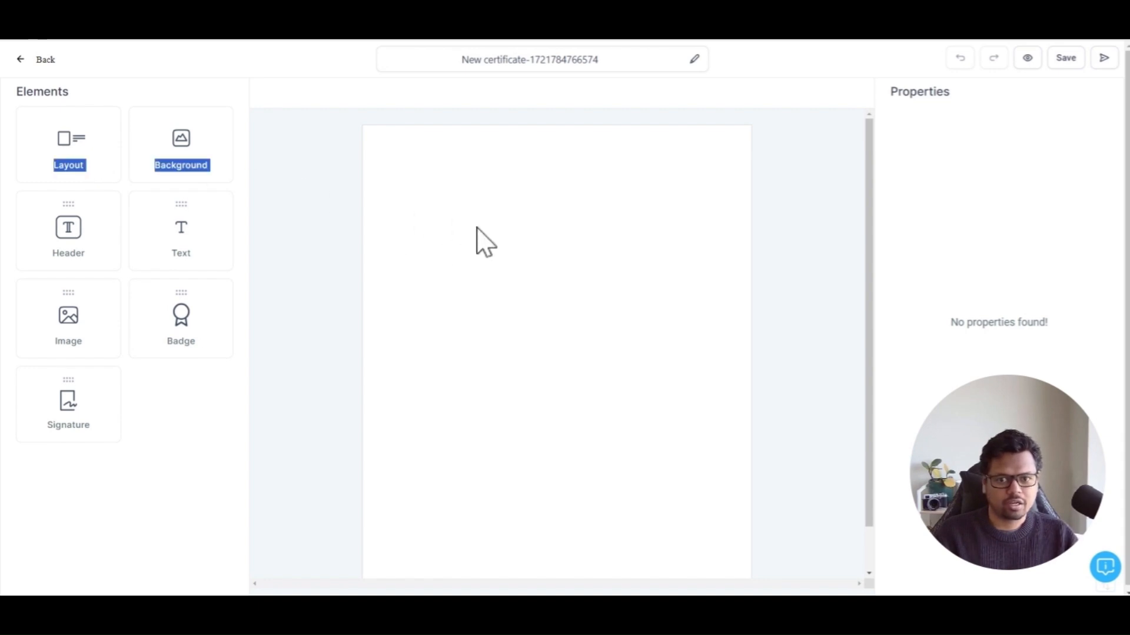
Add a background to the certificate and apply the wavy-line pattern
left_click_drag(194, 171, 500, 194)
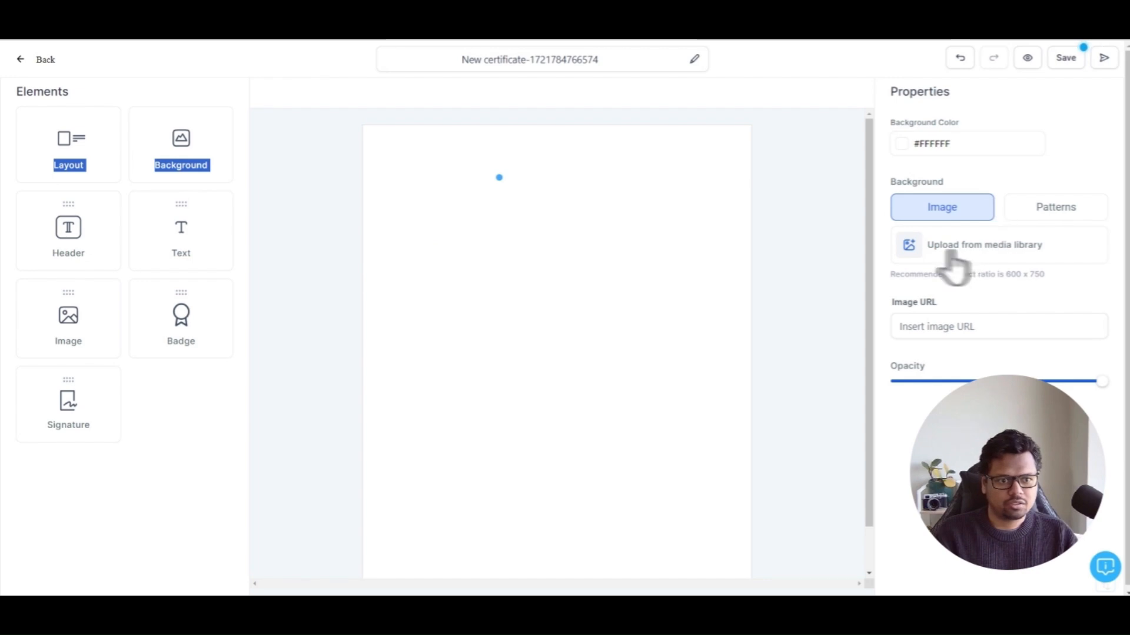
left_click(1033, 207)
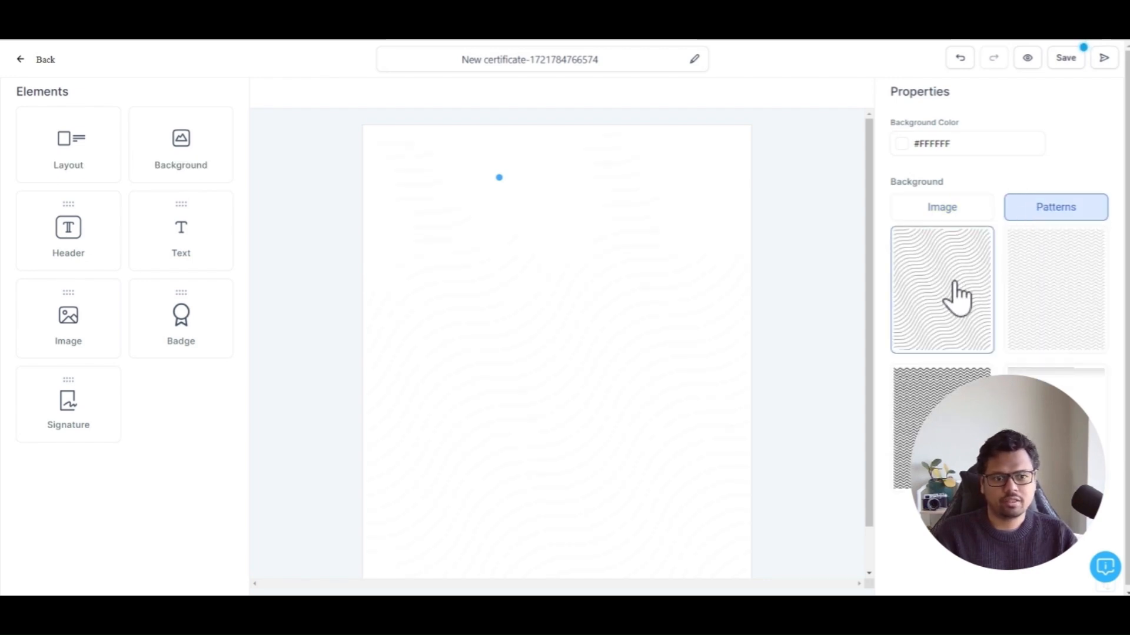
left_click_drag(83, 166, 453, 234)
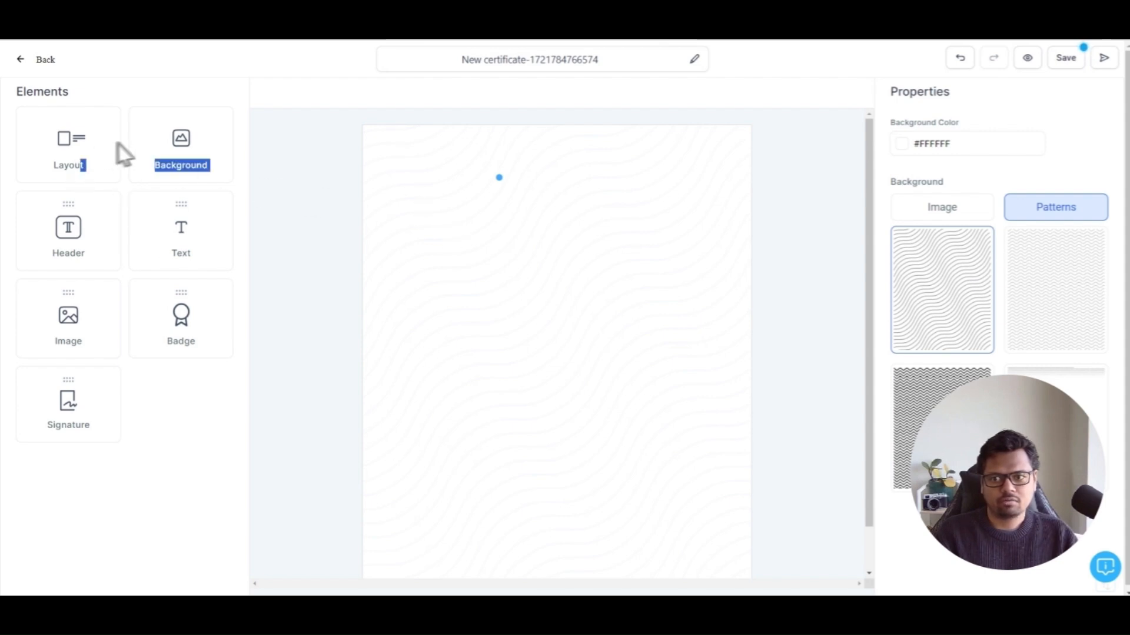
Set the certificate layout to portrait with the navy ornate border frame
left_click(76, 163)
left_click(1044, 238)
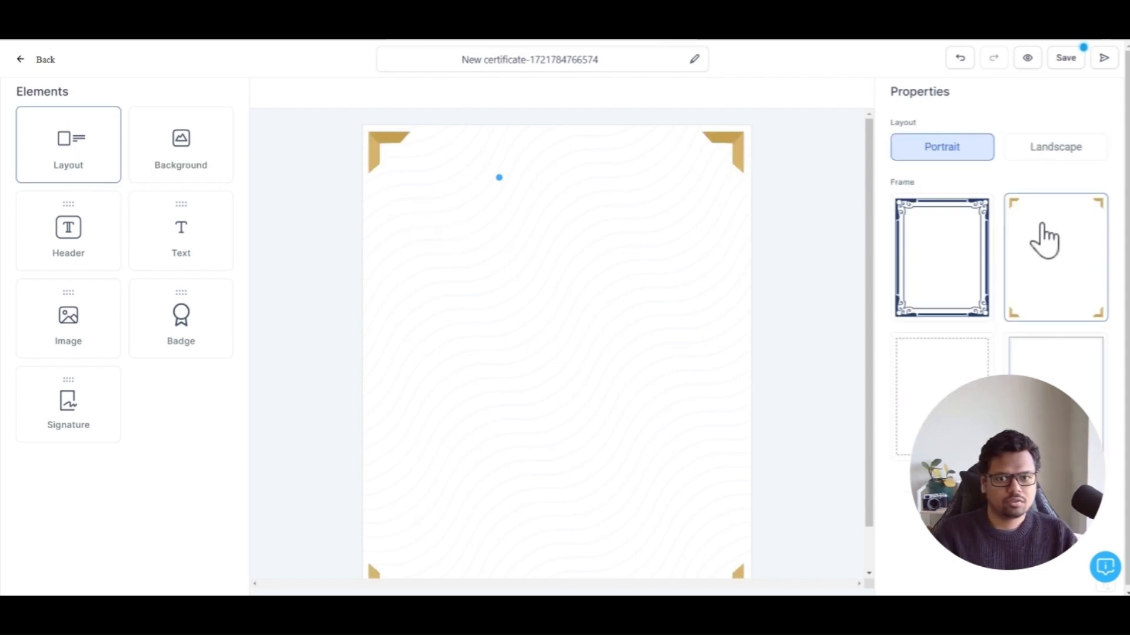
left_click(898, 264)
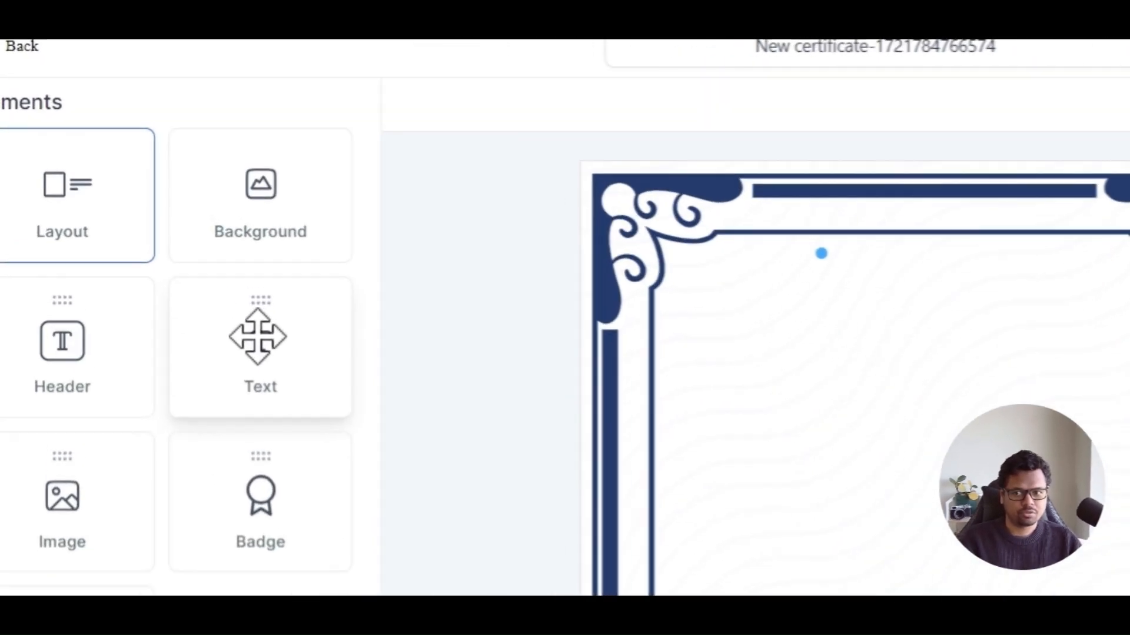
Add a text element near the top and replace its text with the contact Full Name custom value
left_click_drag(179, 226, 496, 263)
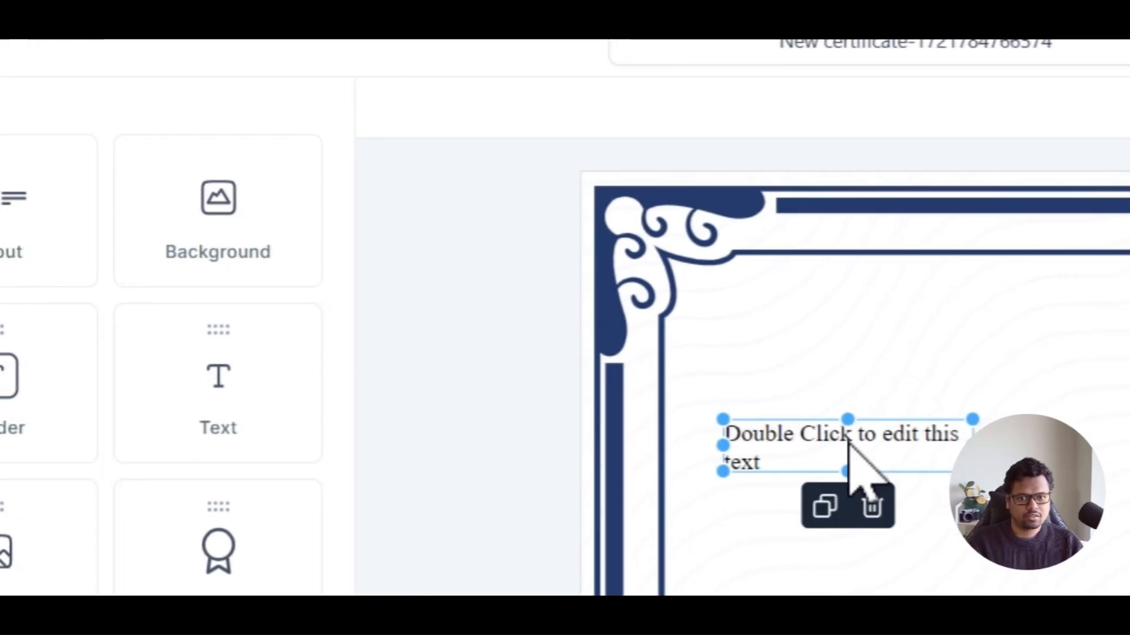
double_click(802, 453)
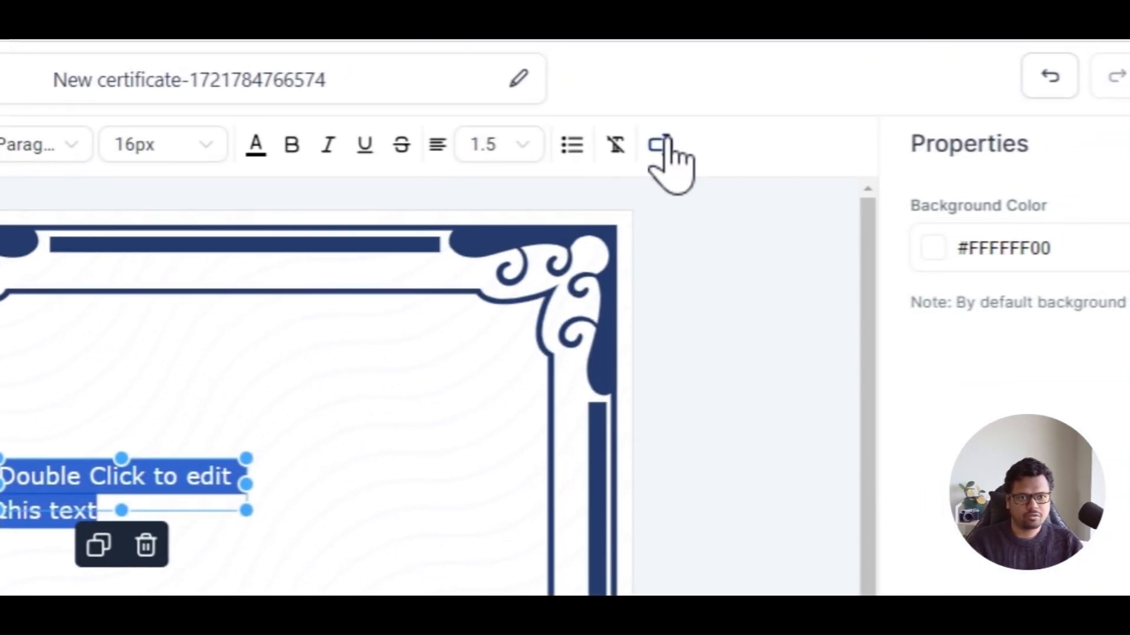
left_click(777, 129)
left_click(706, 248)
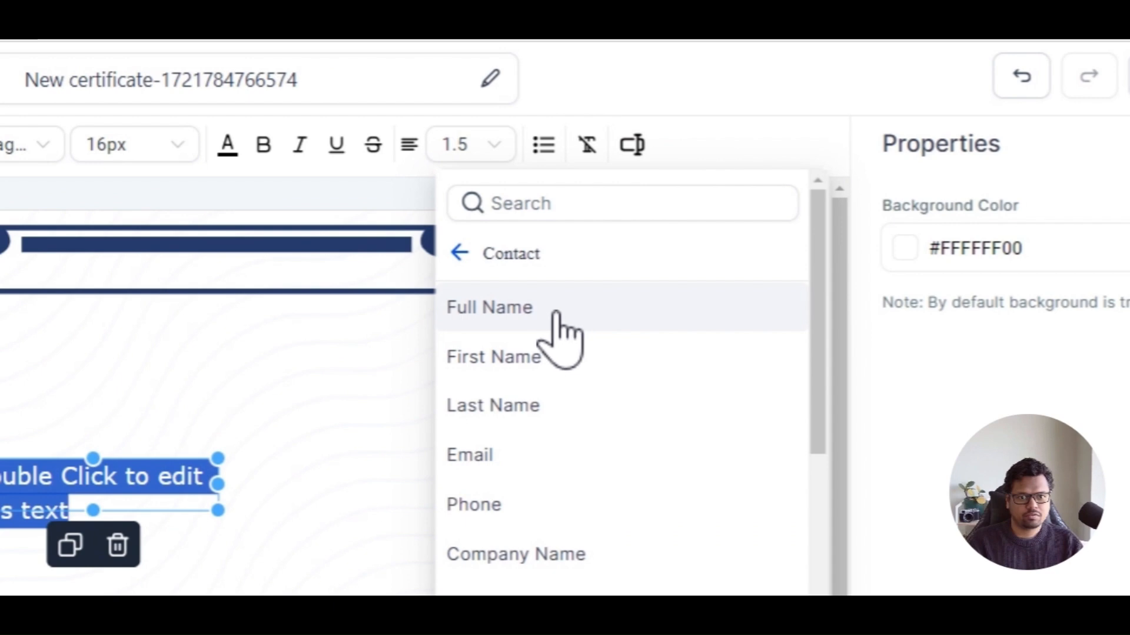
left_click(553, 312)
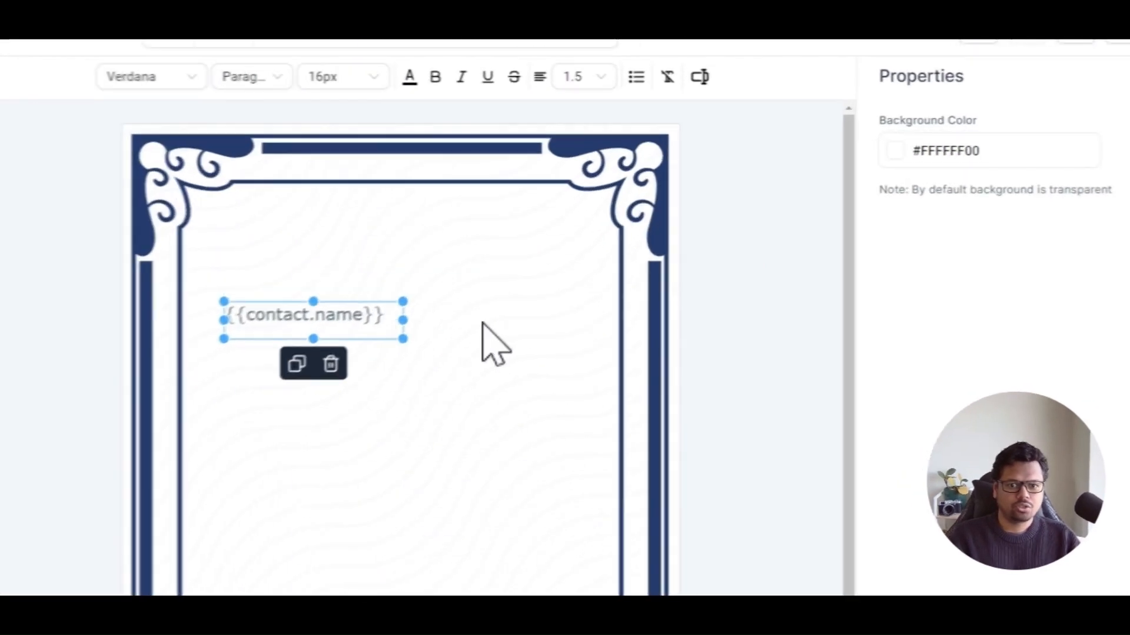
Open the Send Certificate panel for the new certificate and close it without sending
left_click(482, 323)
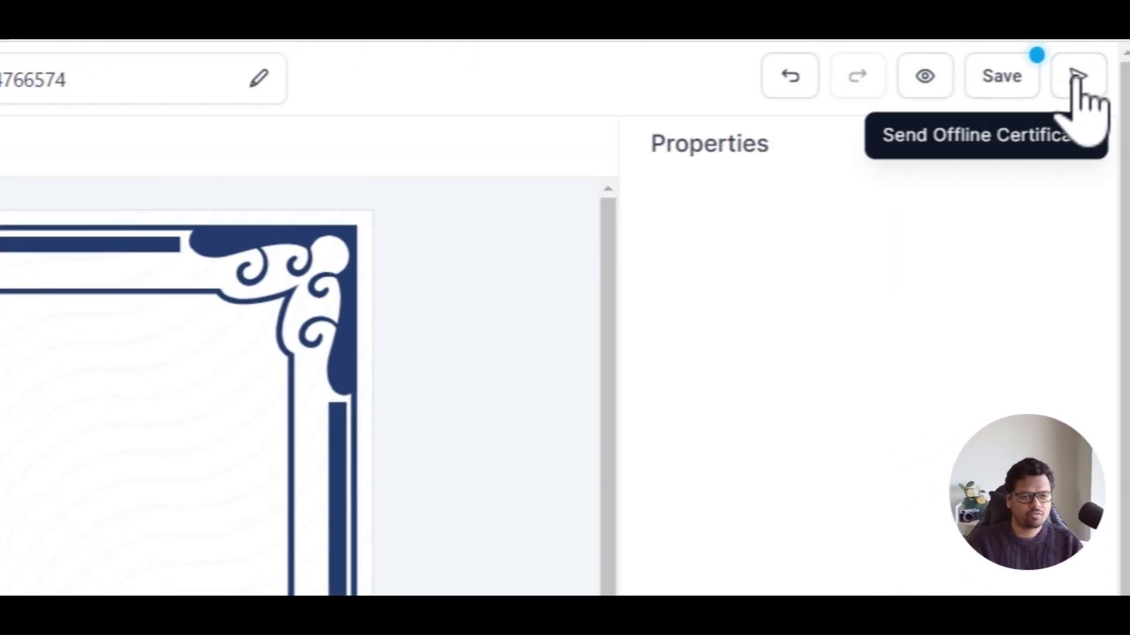
left_click(1077, 76)
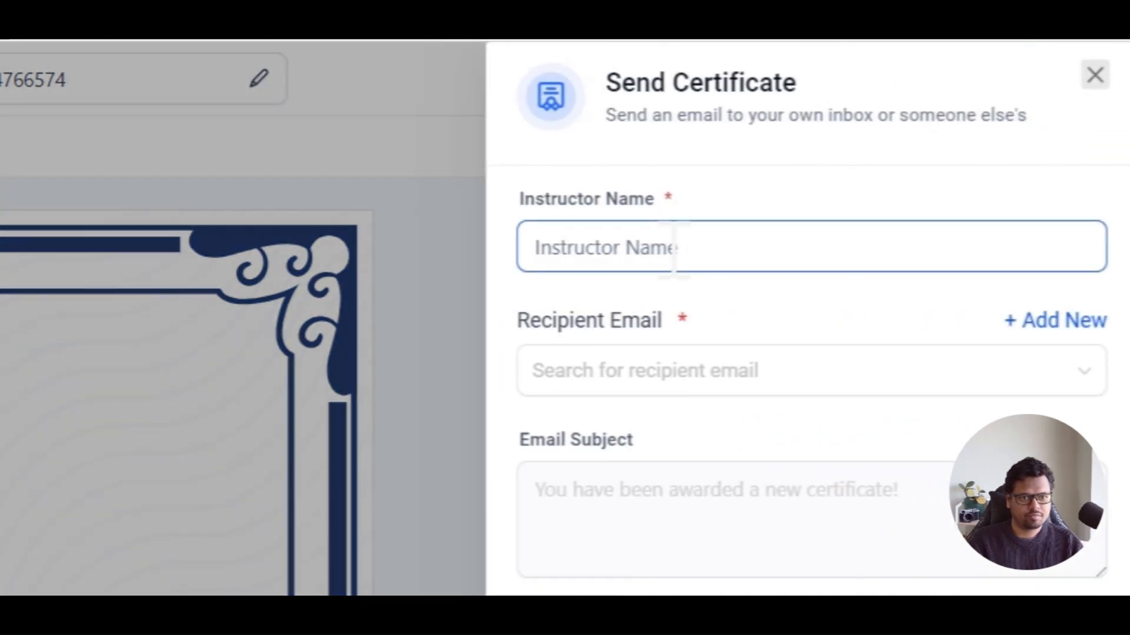
left_click(618, 370)
left_click(797, 264)
left_click(603, 389)
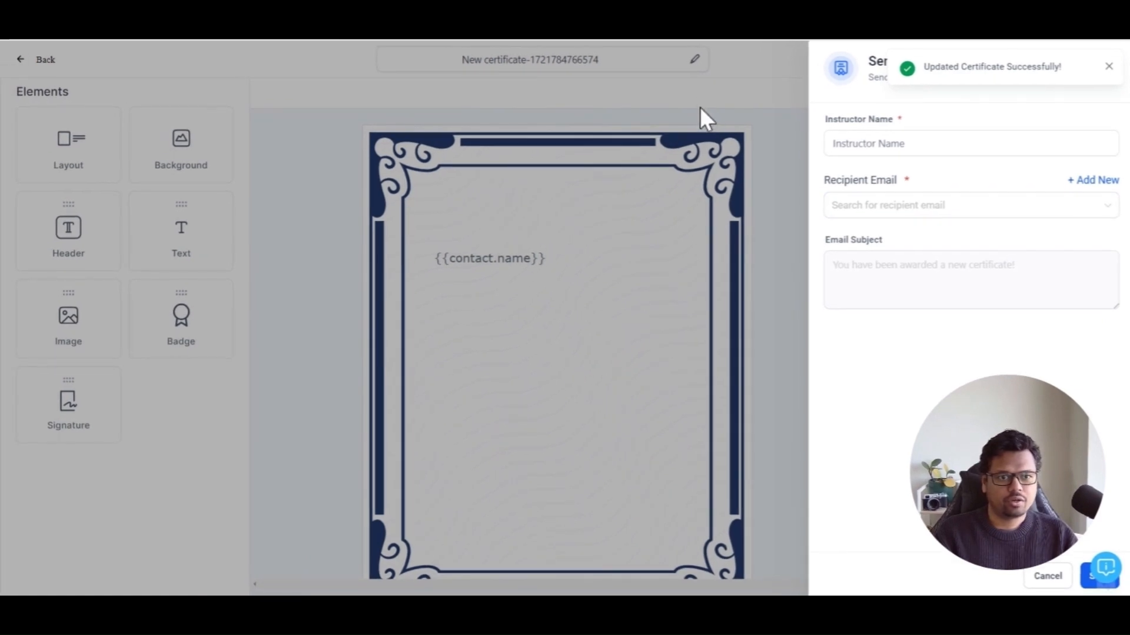
left_click(701, 110)
left_click(1109, 66)
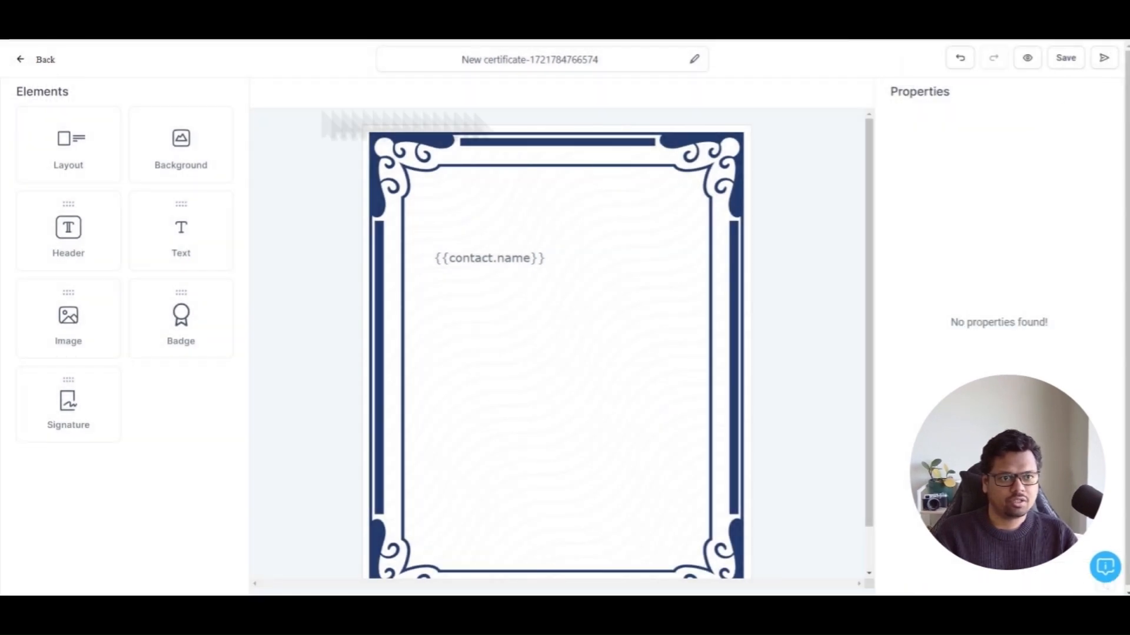
Return to the certificates list and open the Composition Mastery Certificate template
left_click(43, 59)
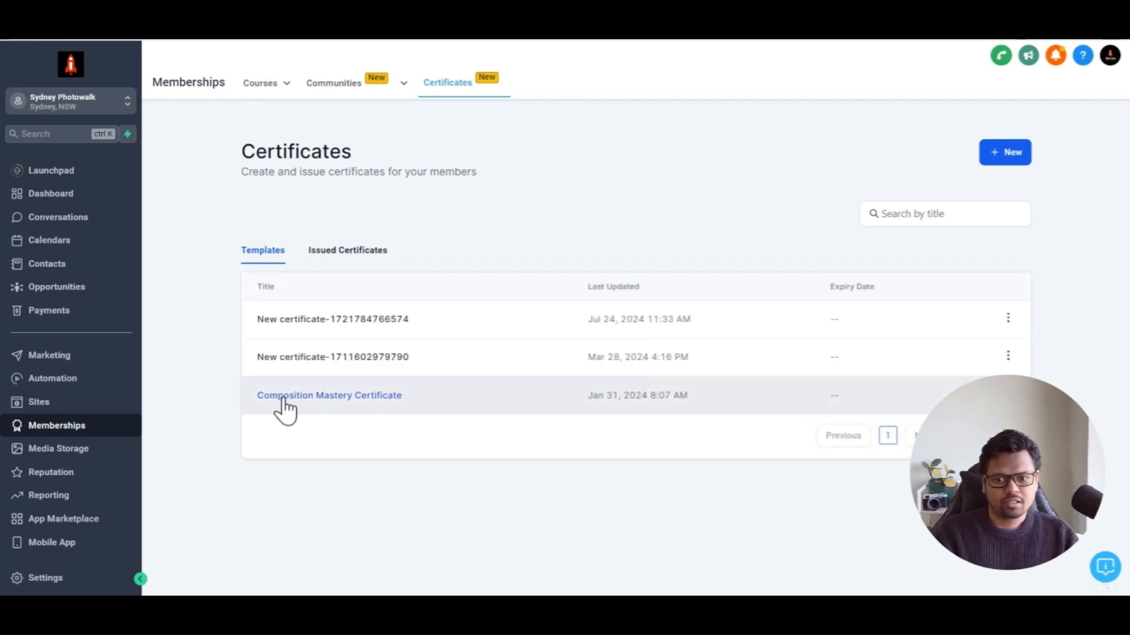
left_click(283, 400)
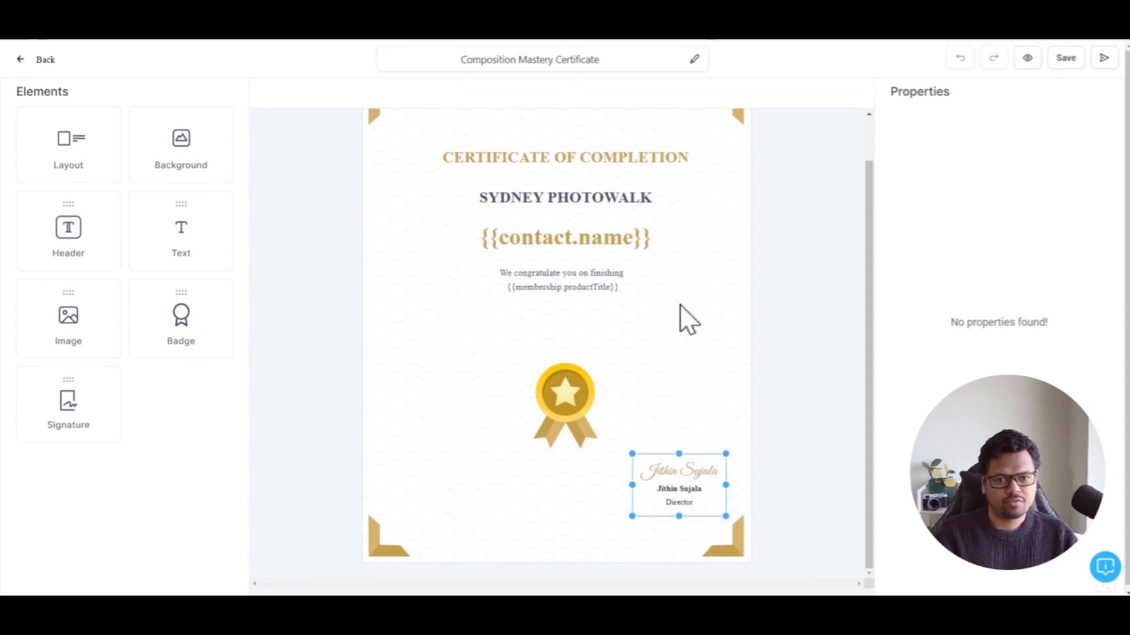
scroll(681, 320, "up", 1)
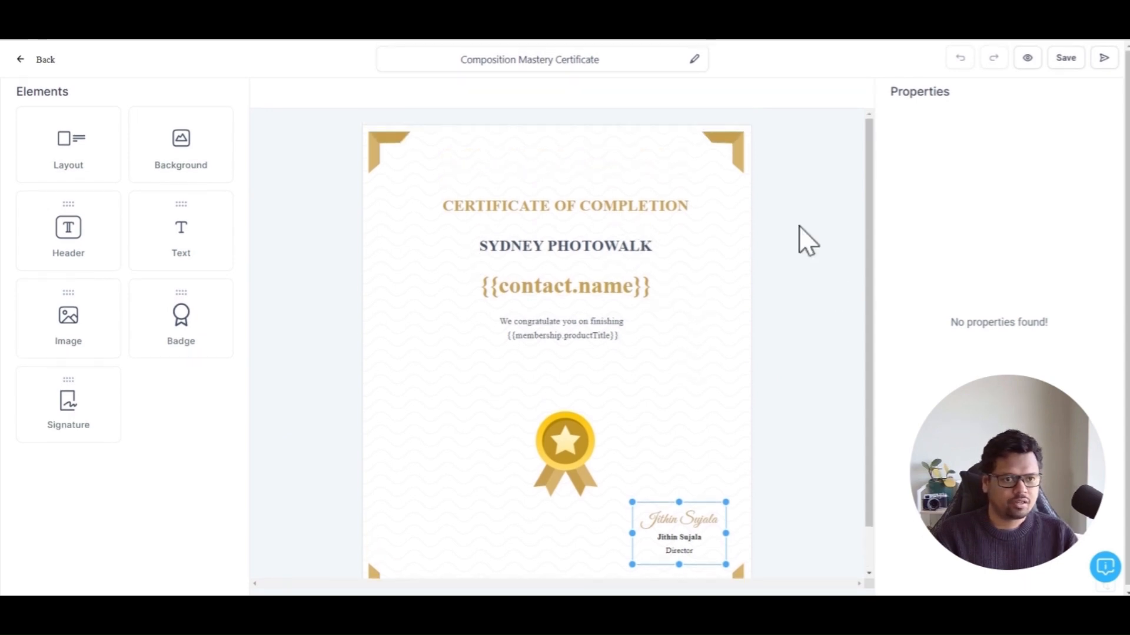
Open Send Certificate, enter The Instructor as instructor name, and pick the recipient contact's email
left_click(1105, 58)
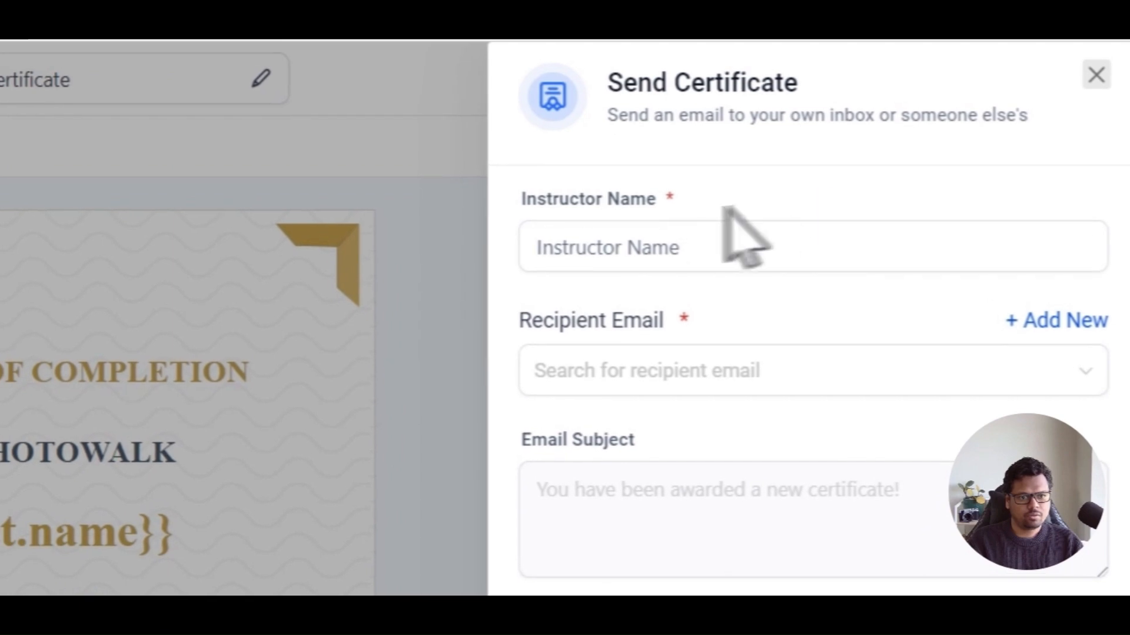
left_click(669, 251)
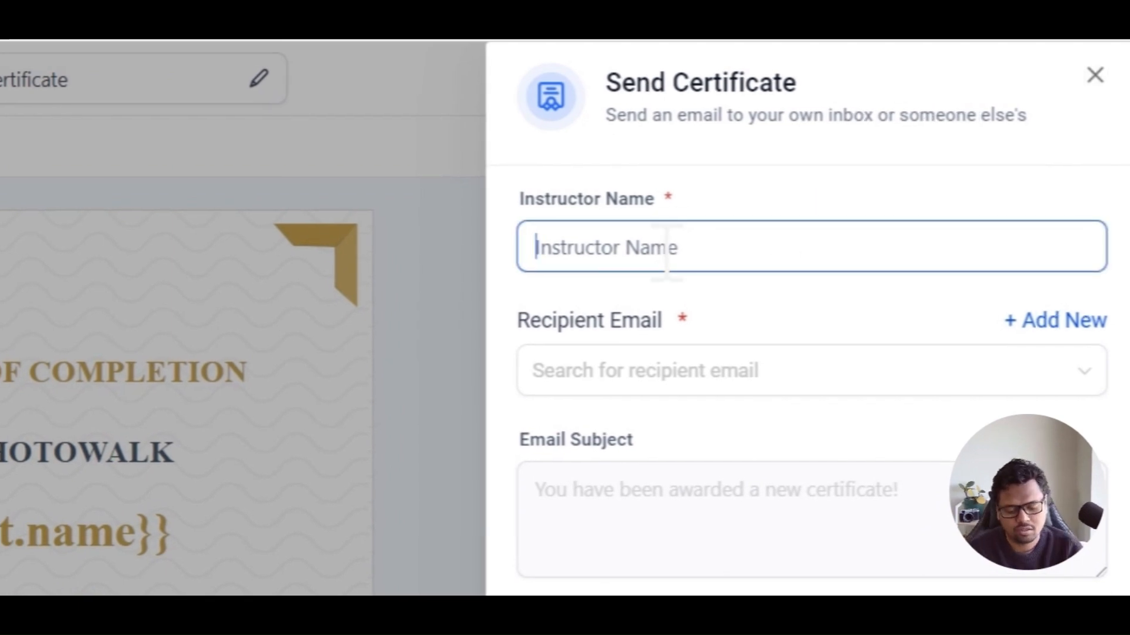
type("The Instructor")
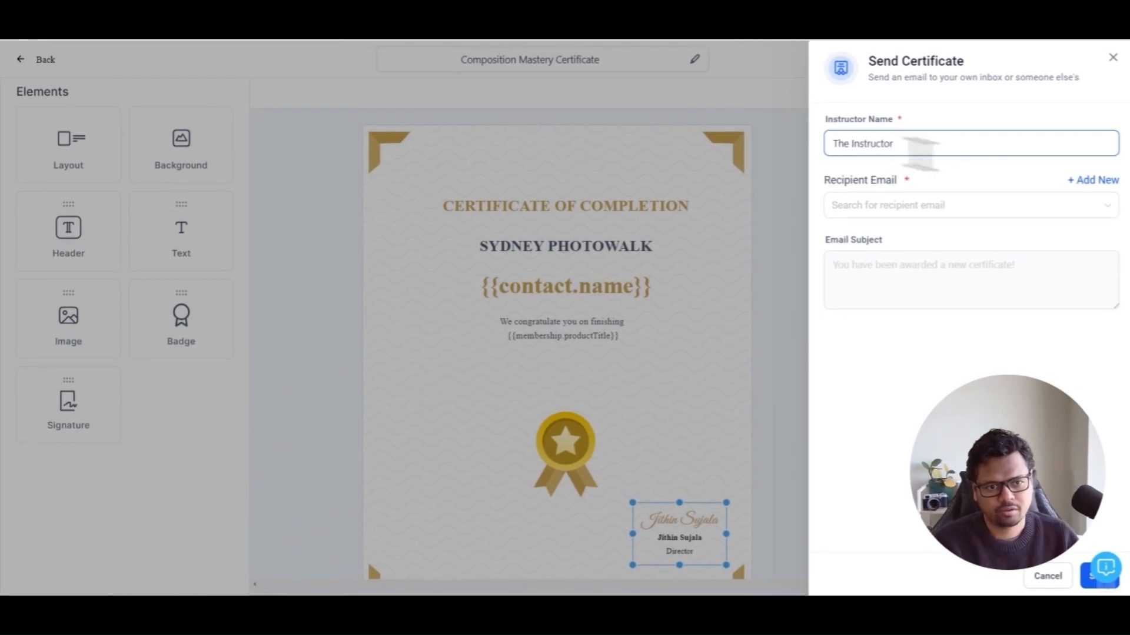
left_click(934, 206)
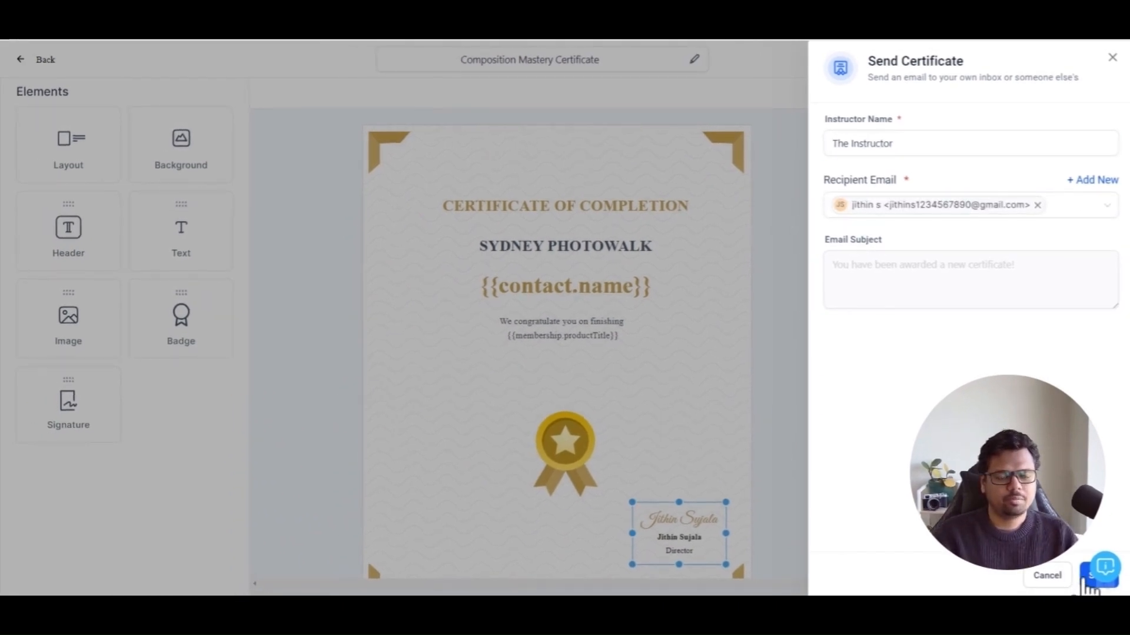
Send the certificate email, confirm the warning, and return to the certificates list
left_click(1086, 581)
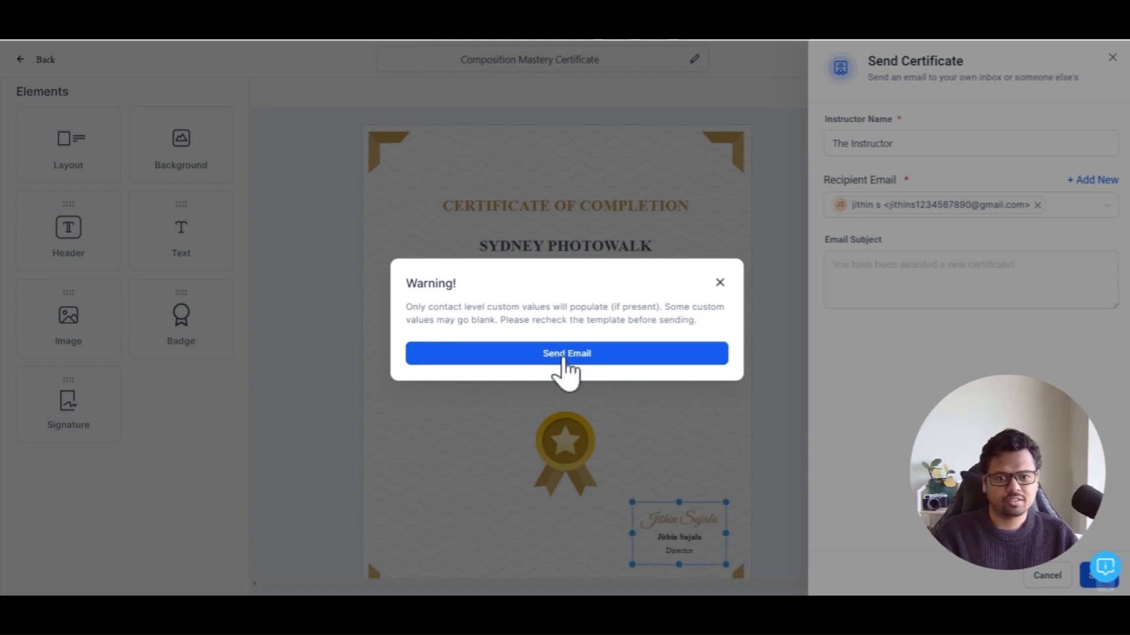
left_click(564, 371)
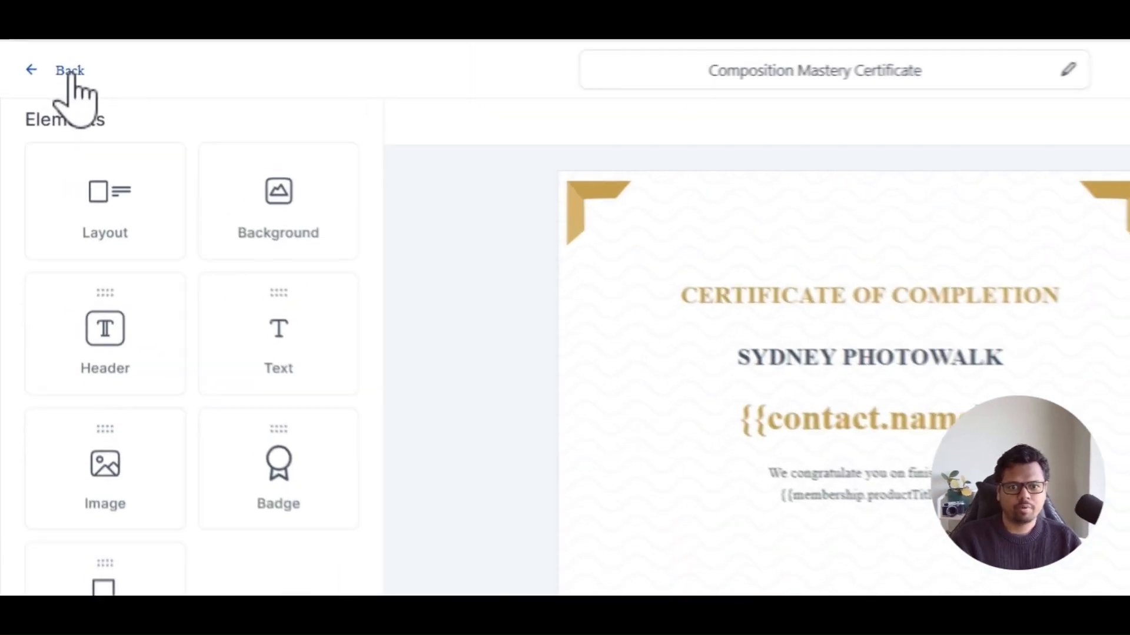
left_click(47, 60)
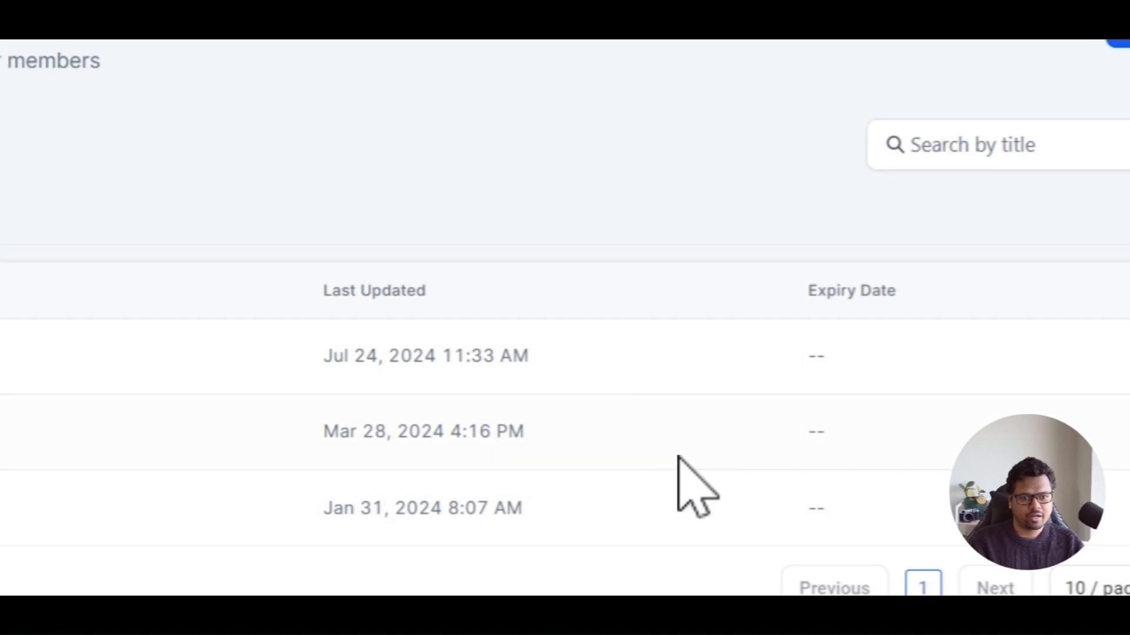
Set an expiry period of 1 year on the Composition Mastery Certificate template
left_click_drag(792, 288, 916, 303)
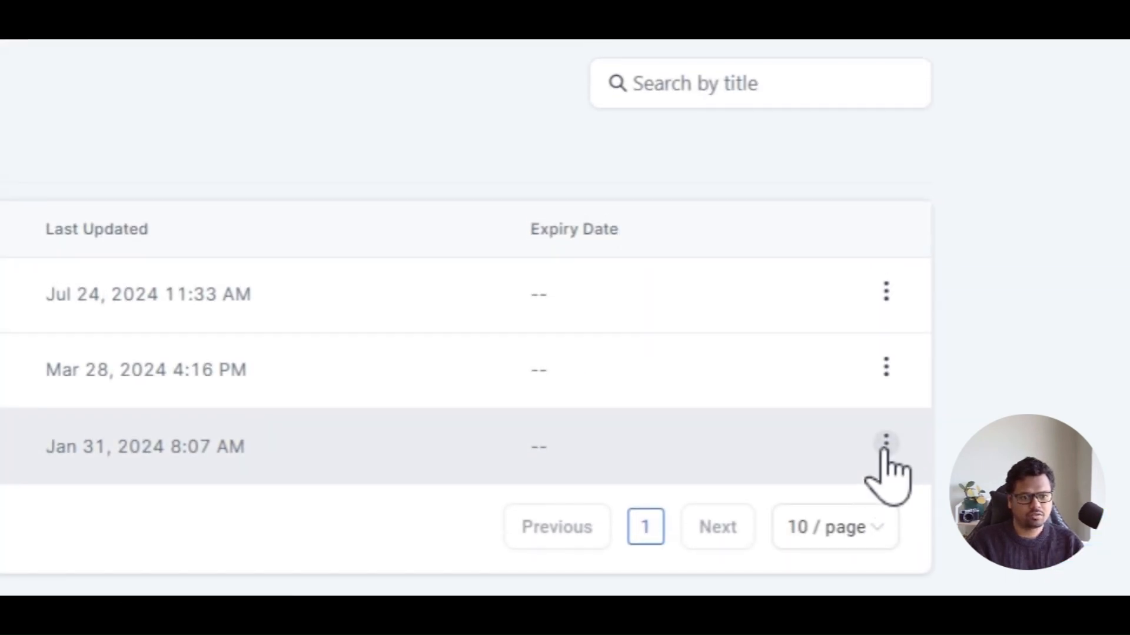
left_click(885, 268)
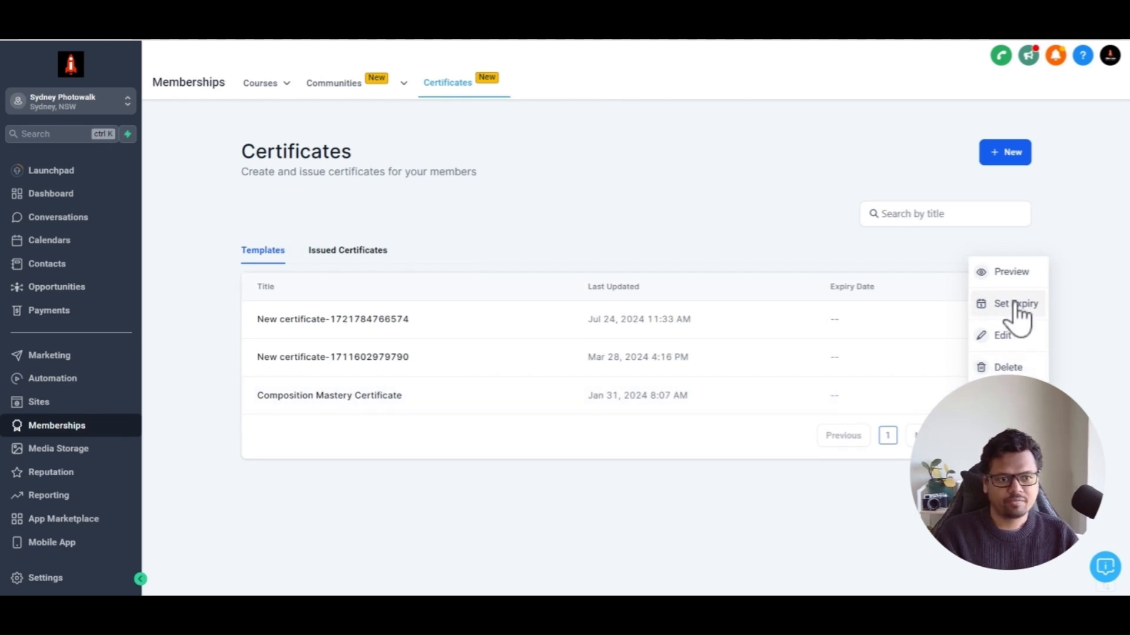
left_click(1016, 315)
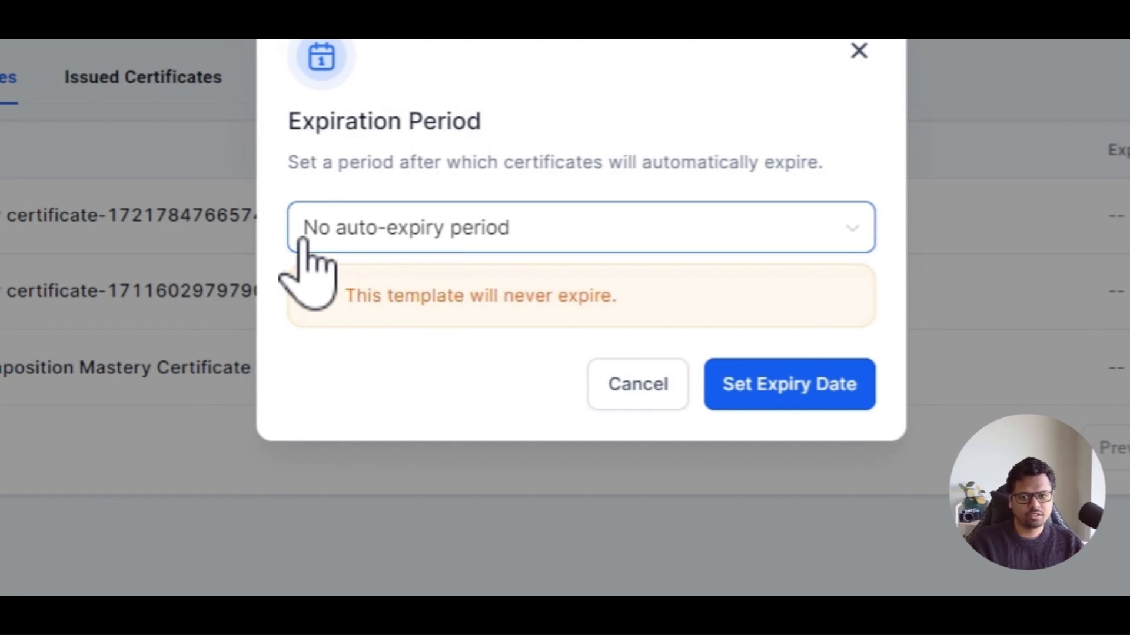
left_click(578, 250)
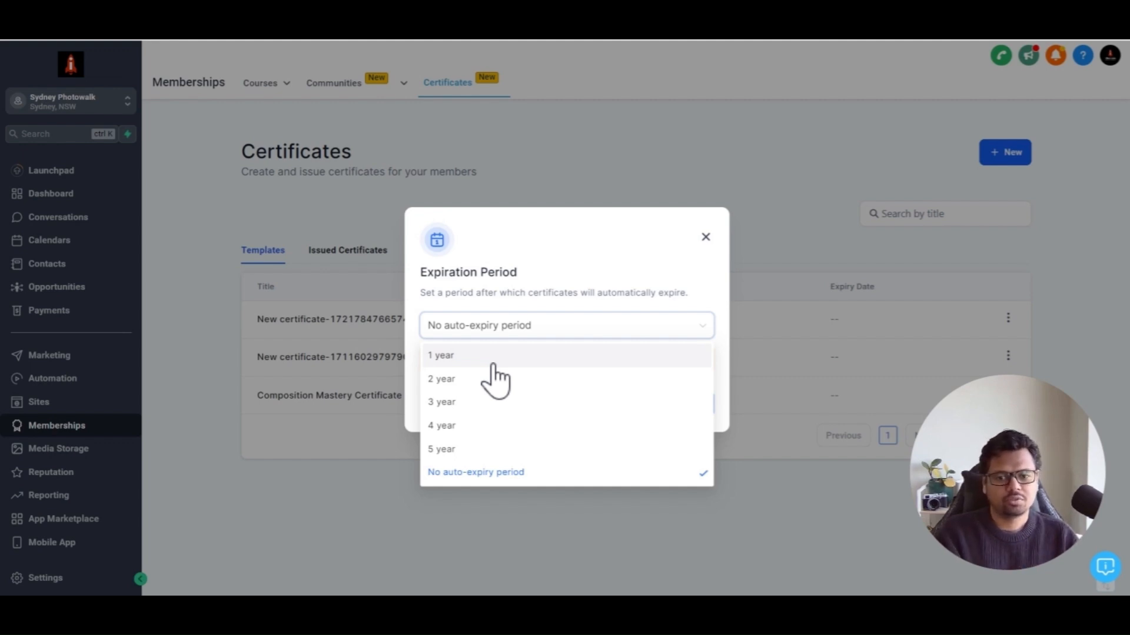
left_click(493, 362)
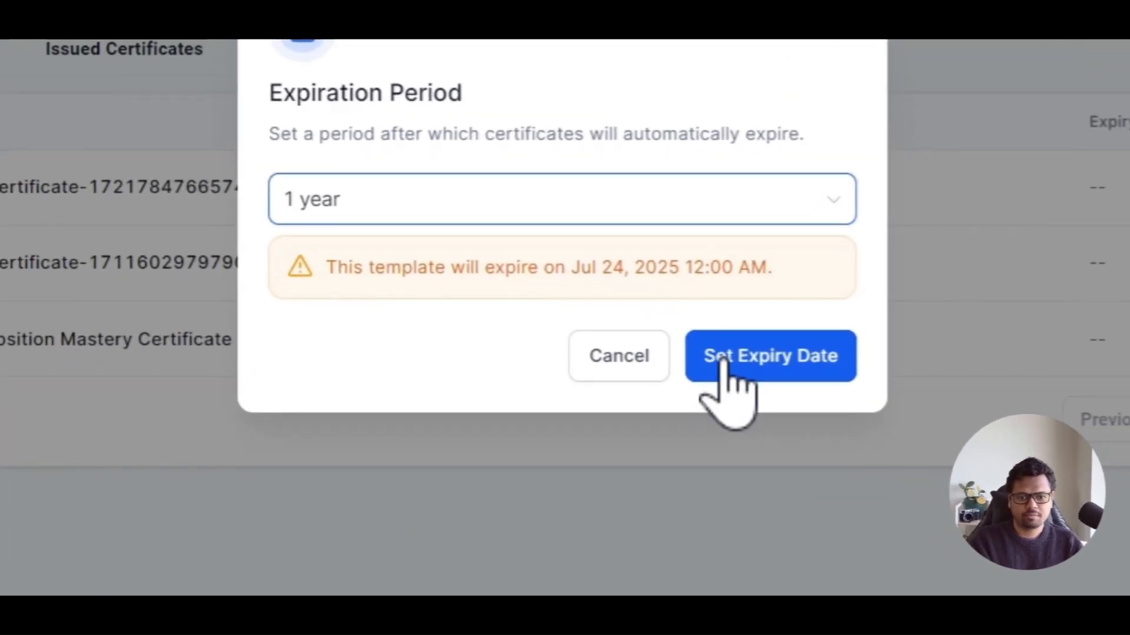
left_click(724, 362)
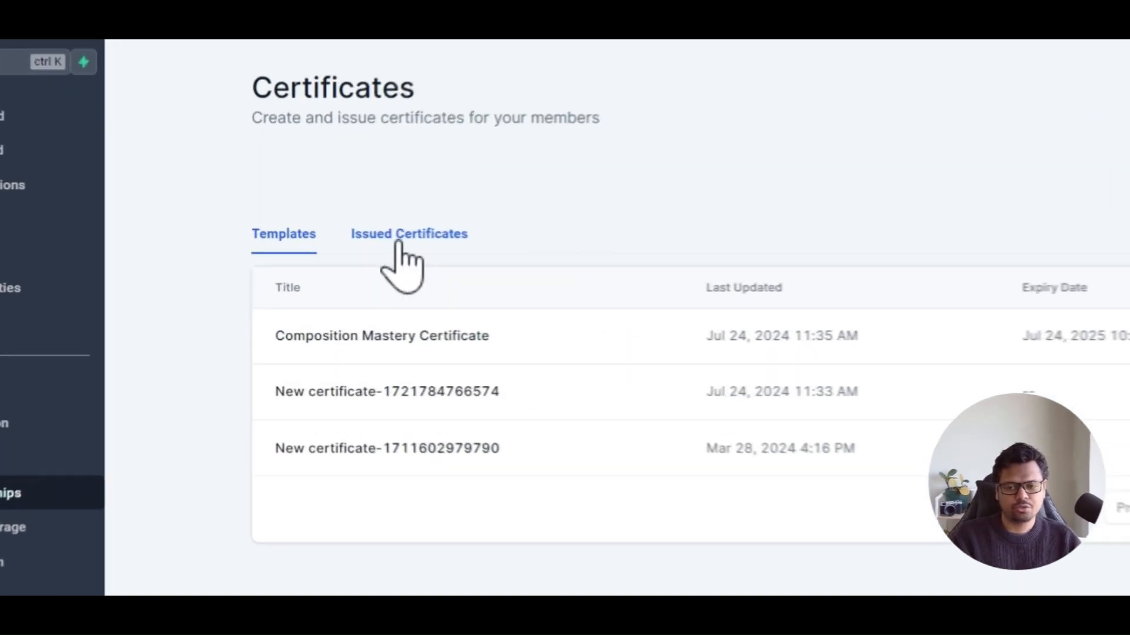
Open the list of issued certificates
left_click(339, 253)
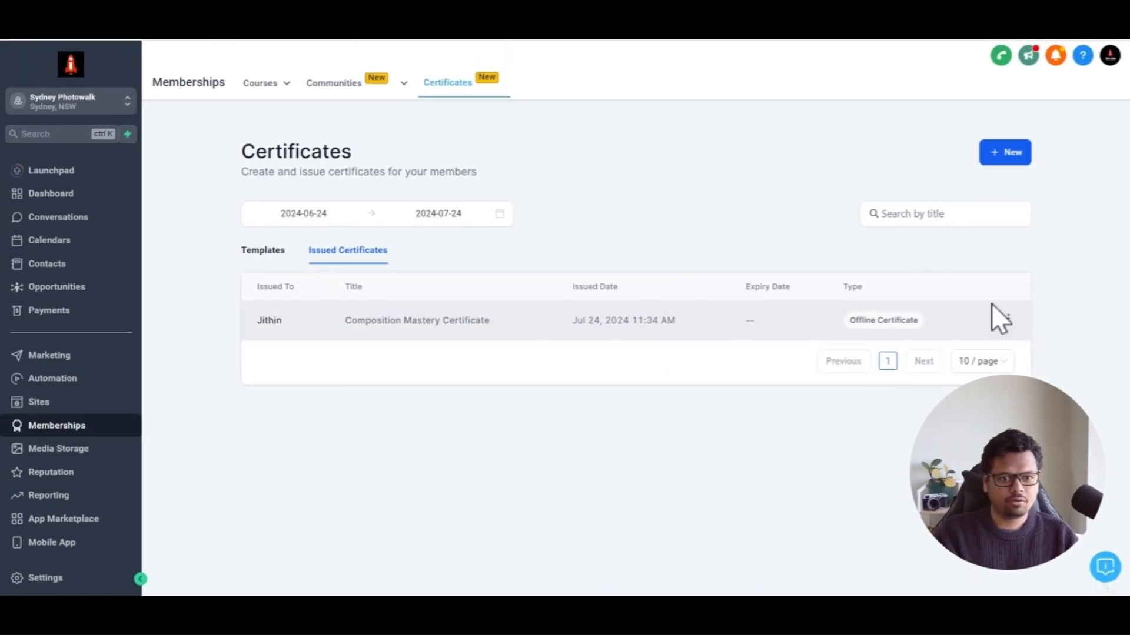
Set the issued Composition Mastery Certificate's expiry to the selected date 2024-07-31
left_click(1009, 321)
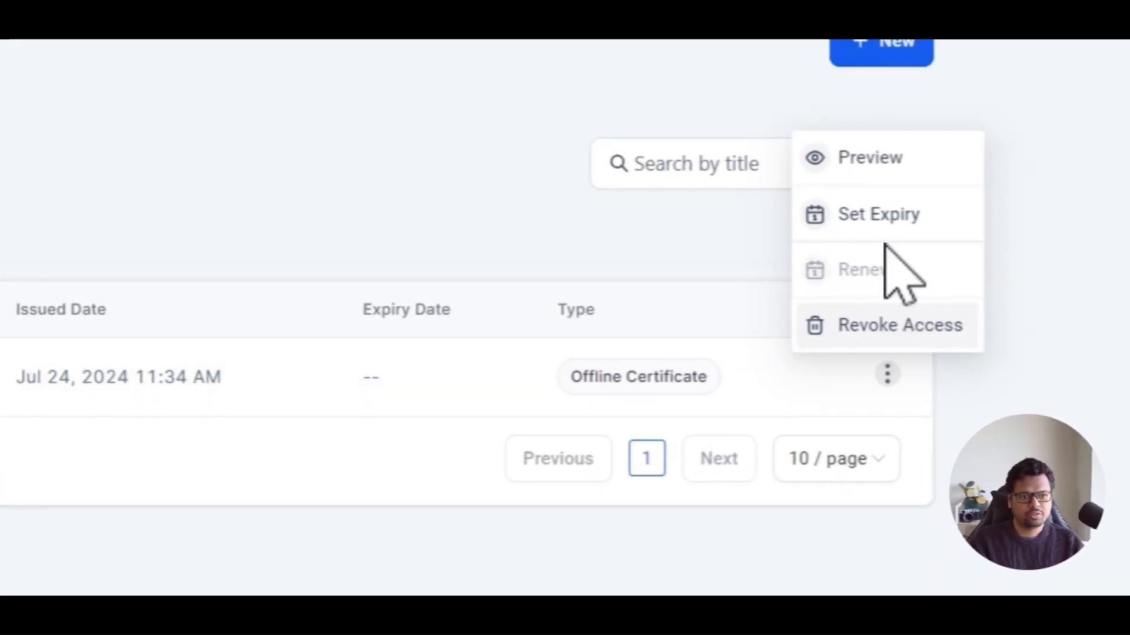
left_click(879, 215)
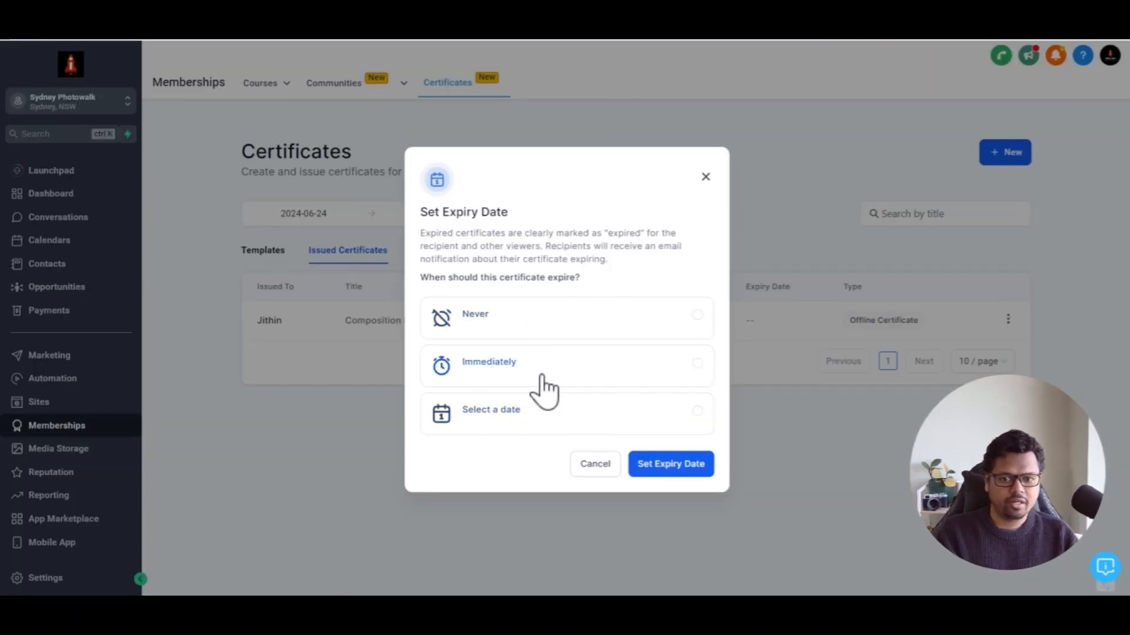
left_click(589, 329)
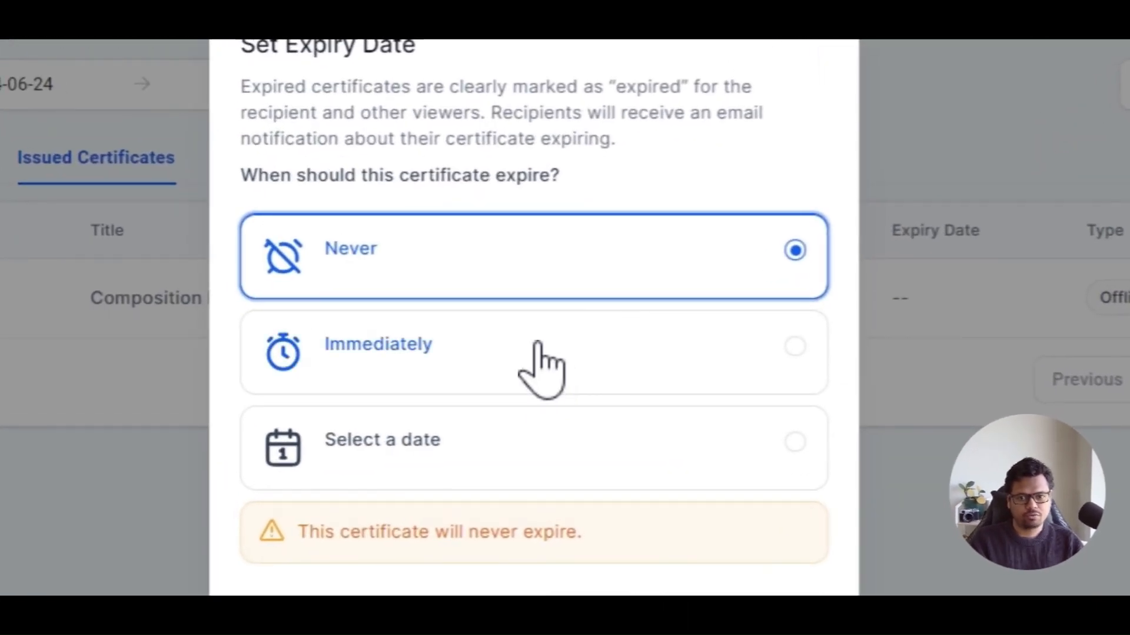
left_click(539, 344)
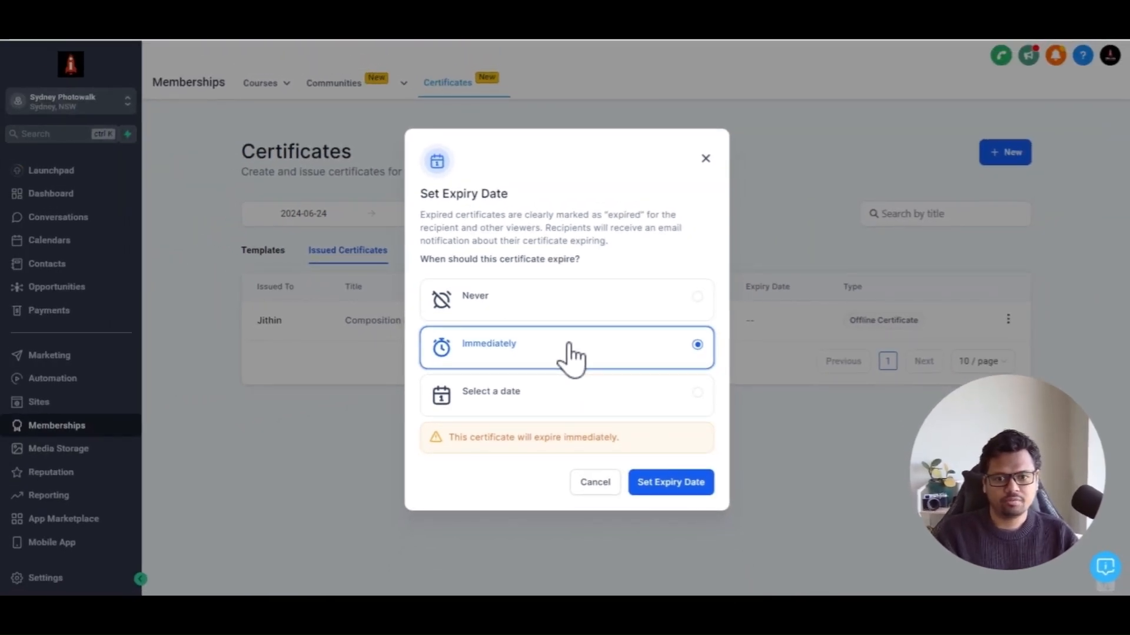
left_click(556, 398)
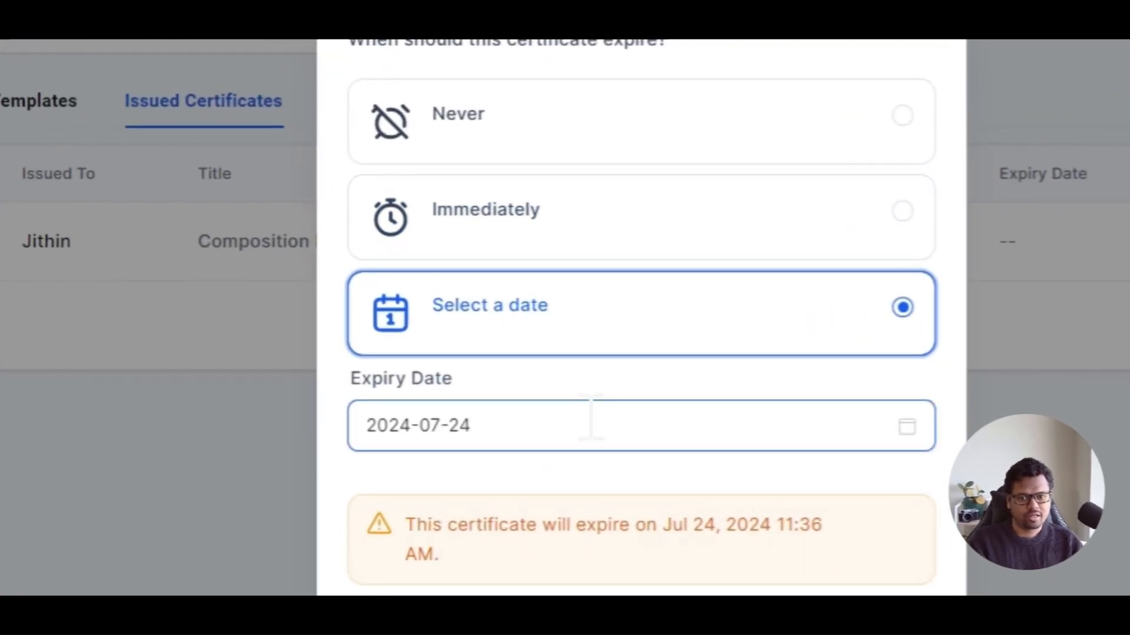
left_click(590, 417)
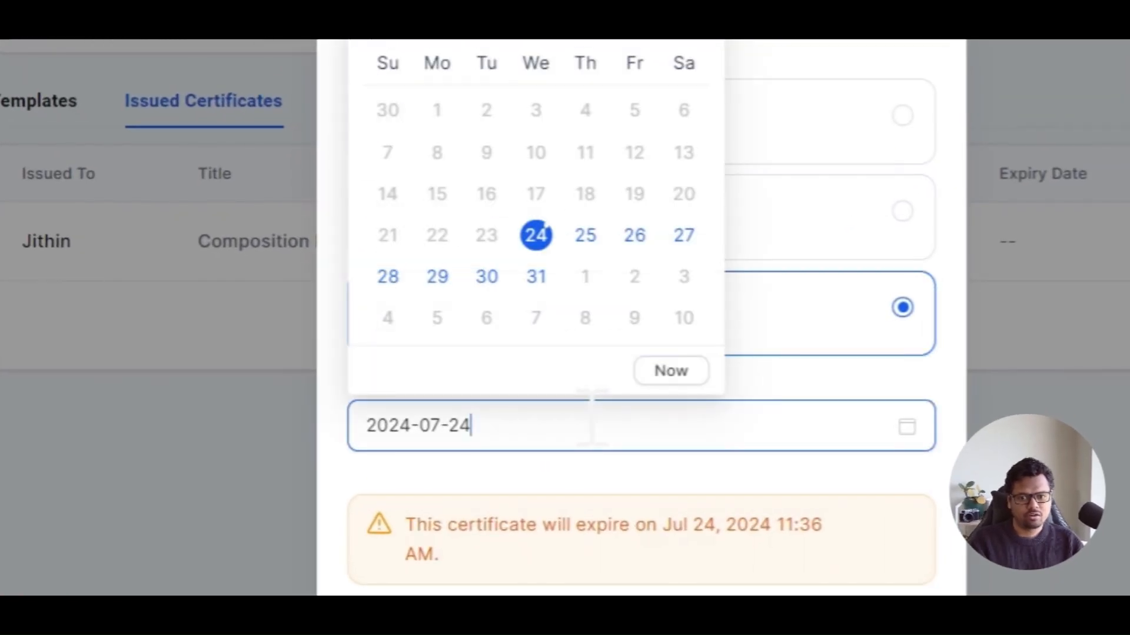
left_click(531, 276)
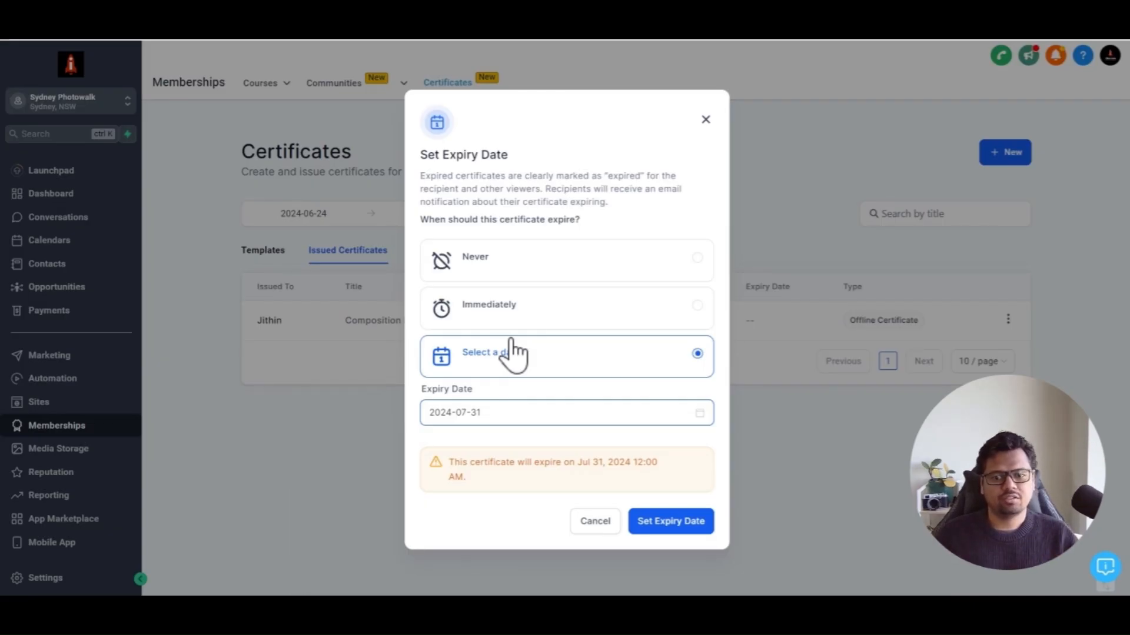
left_click(505, 412)
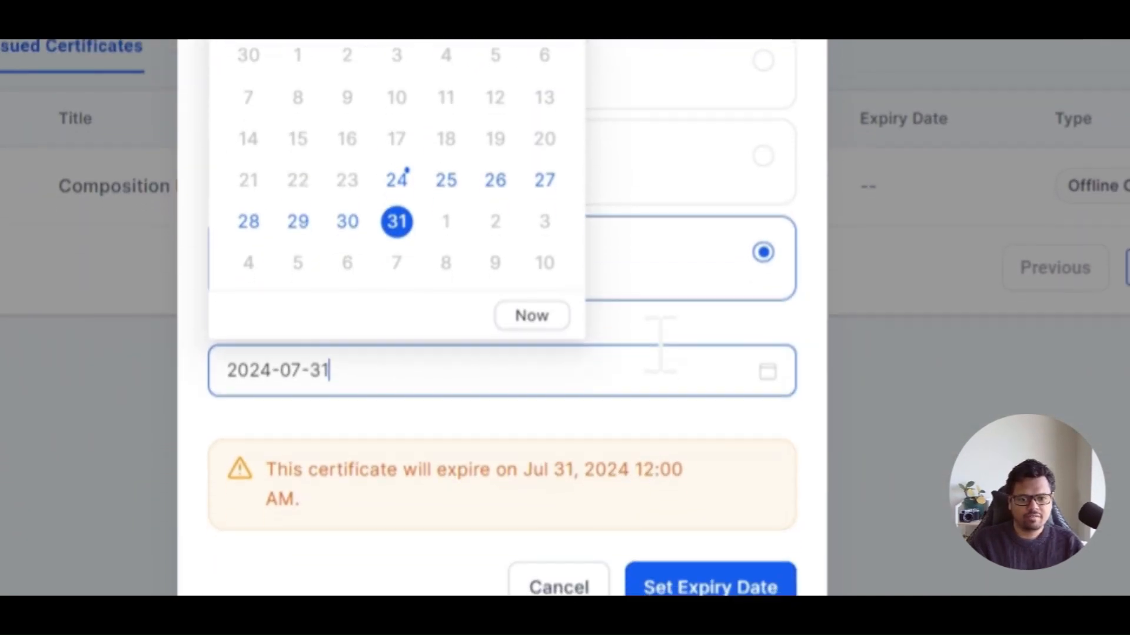
left_click(396, 223)
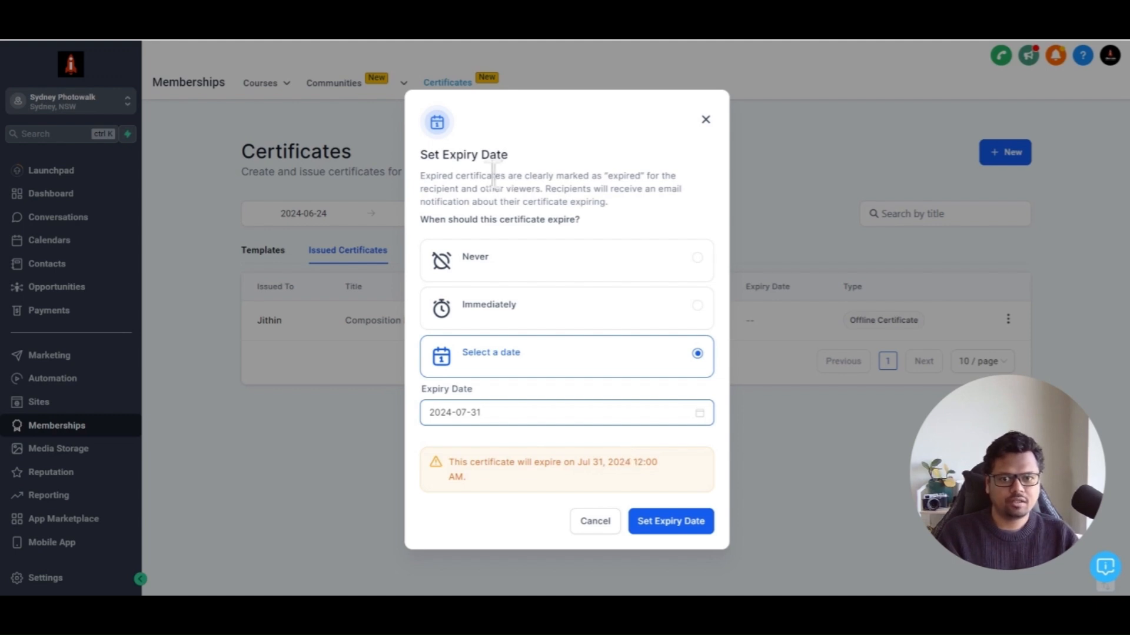
left_click_drag(528, 175, 643, 176)
left_click(647, 194)
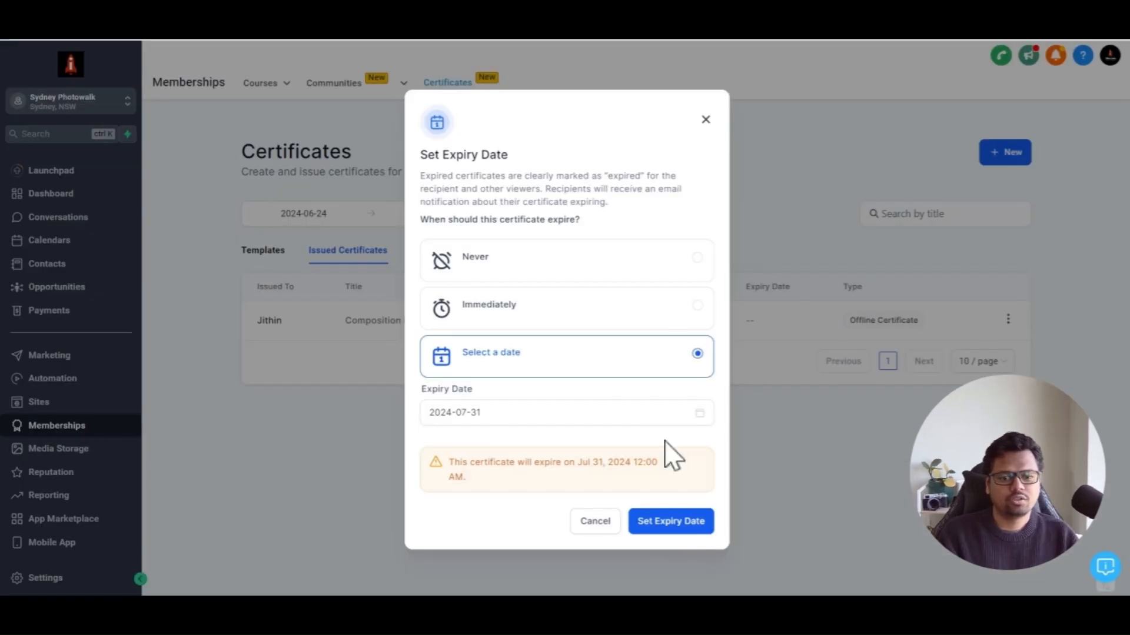
left_click(672, 522)
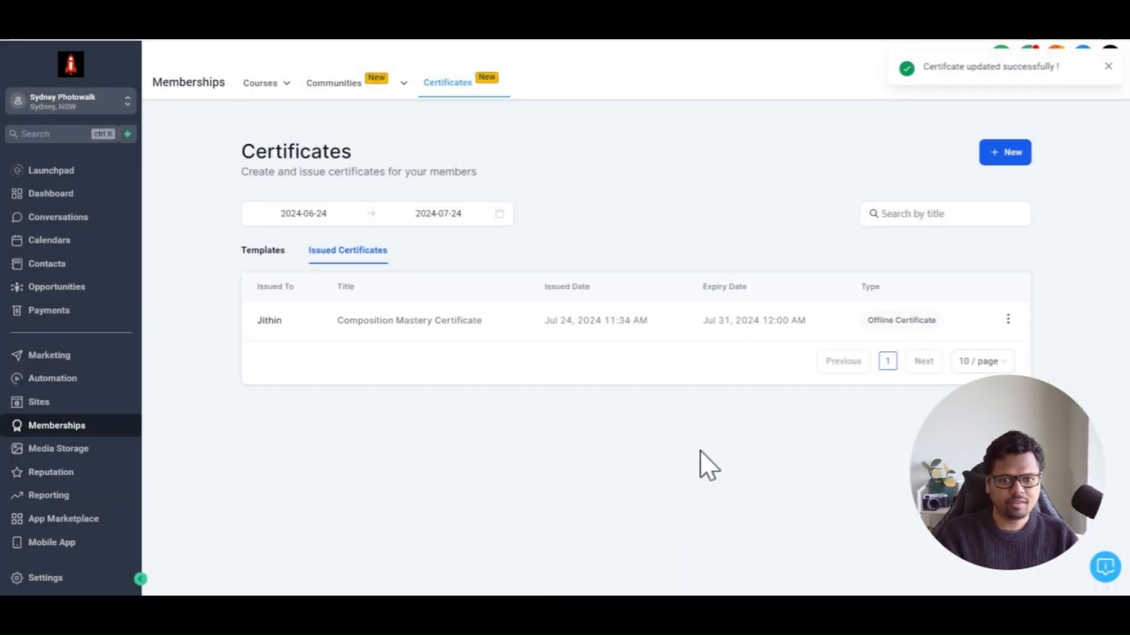
Preview the issued certificate and scroll through its page
left_click(1008, 320)
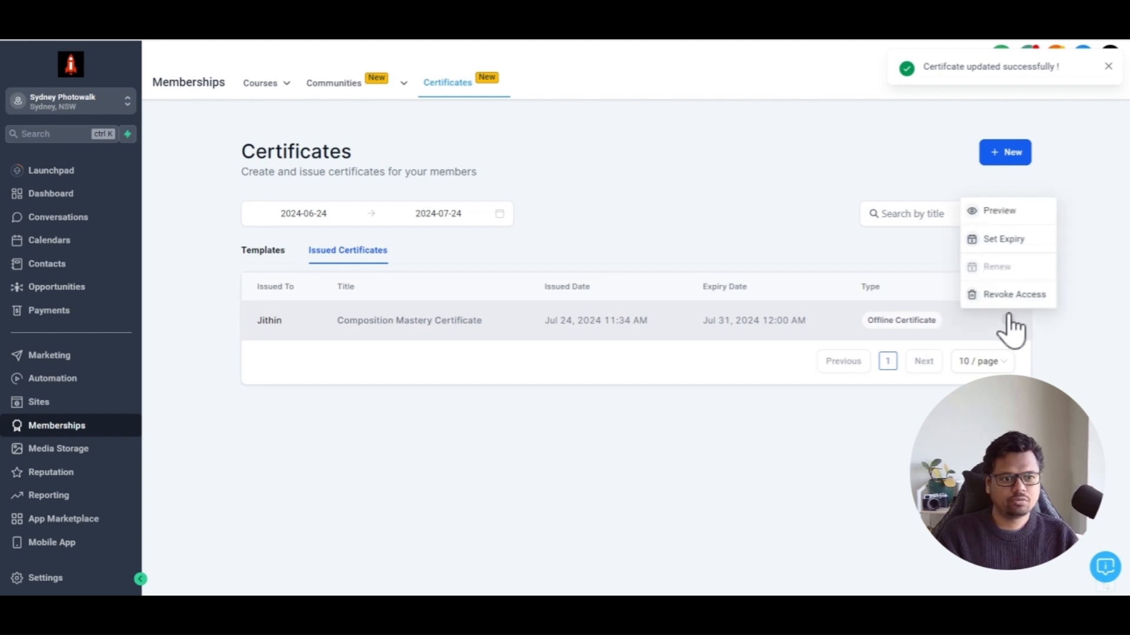
left_click(1015, 219)
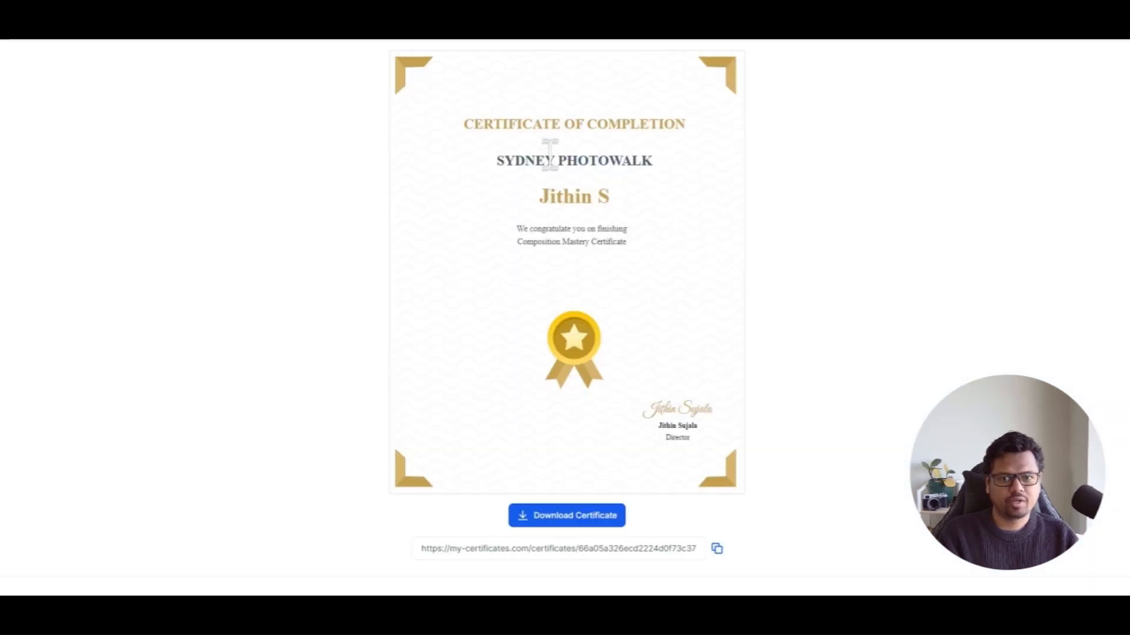
scroll(703, 212, "down", 2)
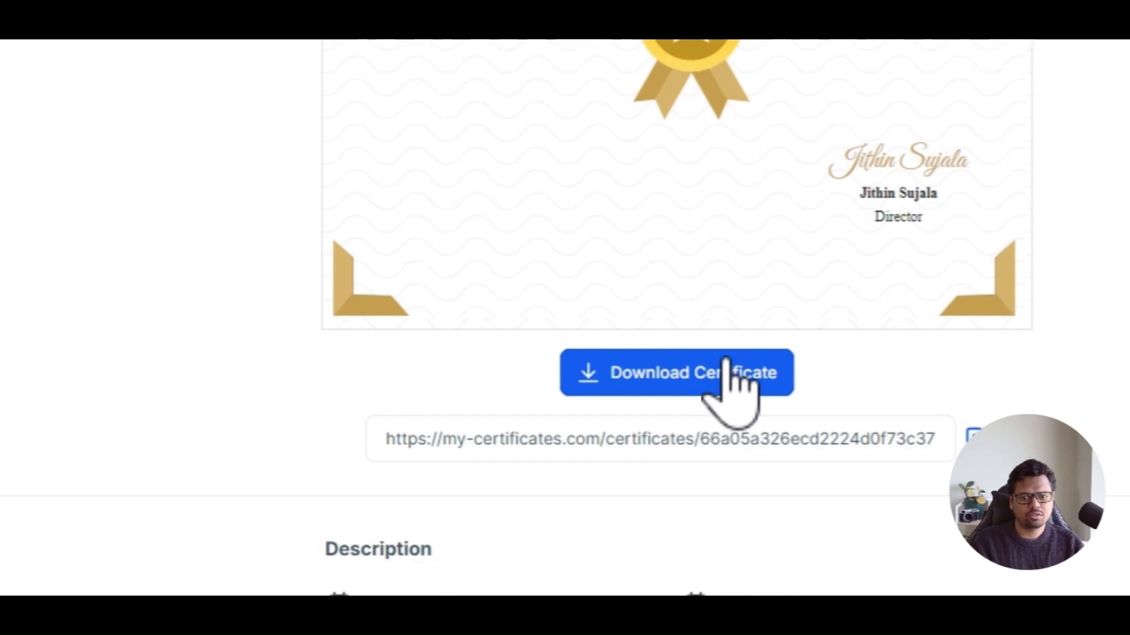
scroll(648, 465, "down", 1)
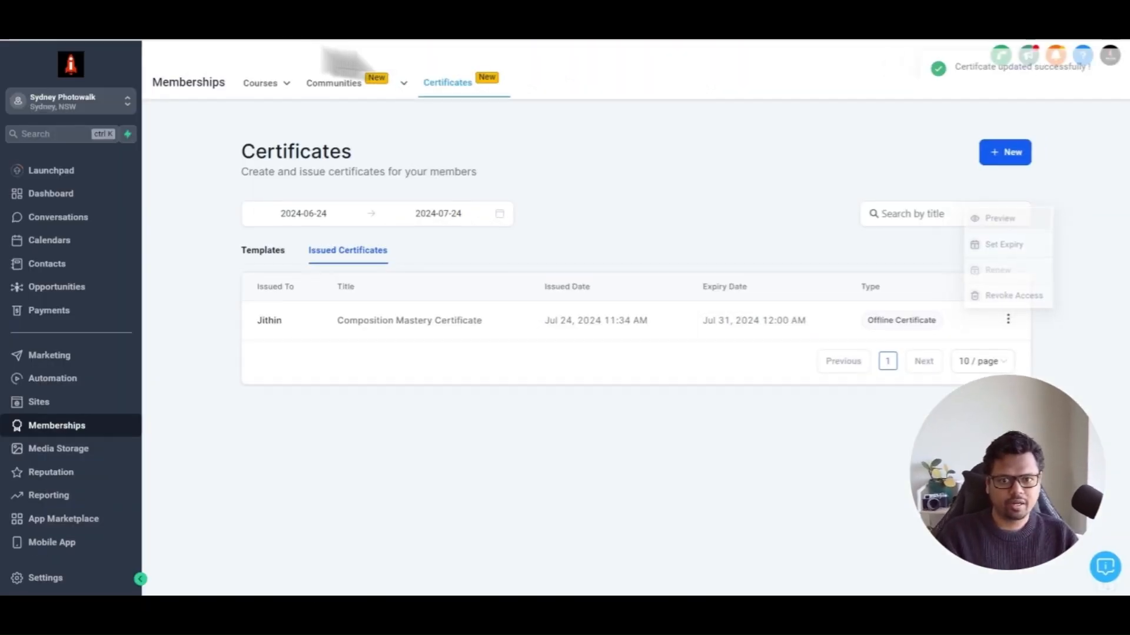
Set the issued certificate to expire immediately
left_click(1008, 318)
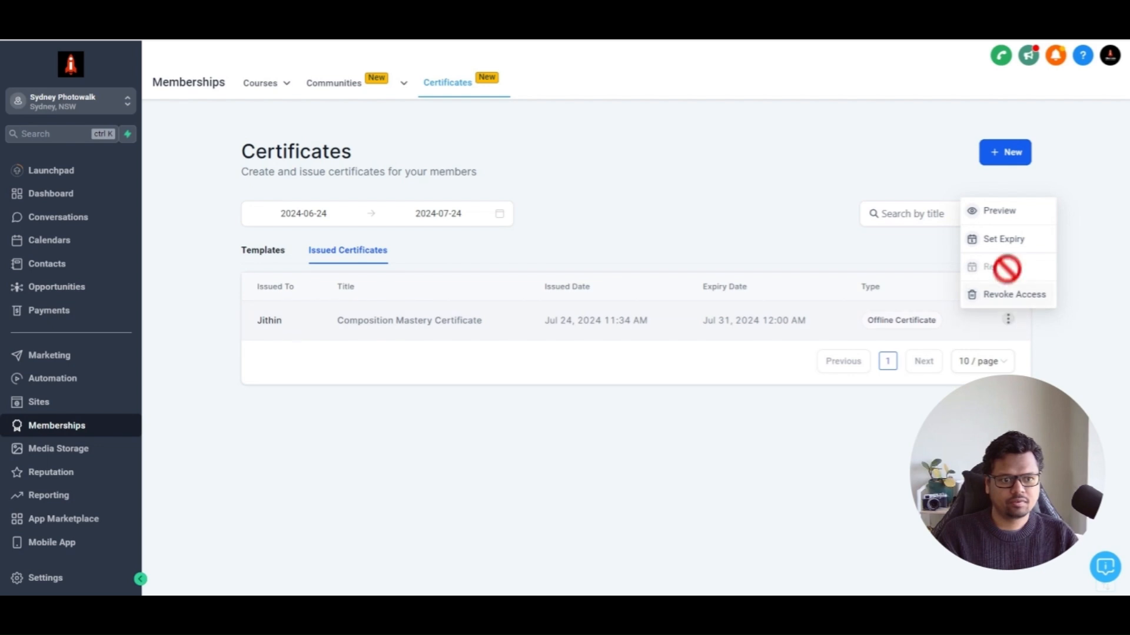
left_click(1013, 241)
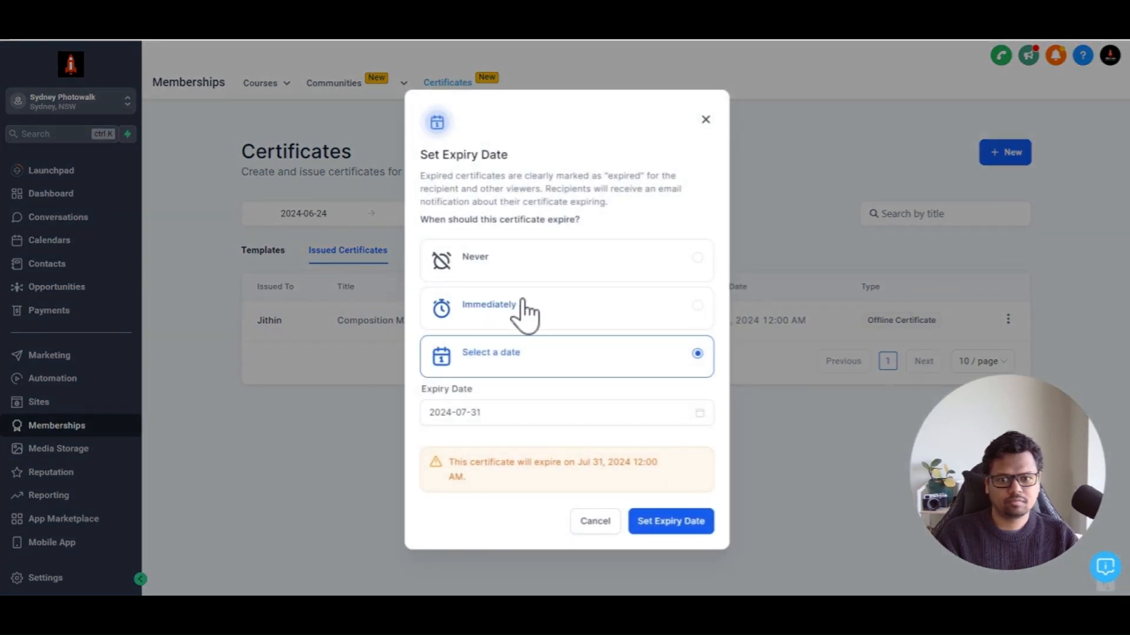
left_click(523, 305)
left_click(532, 346)
left_click(670, 486)
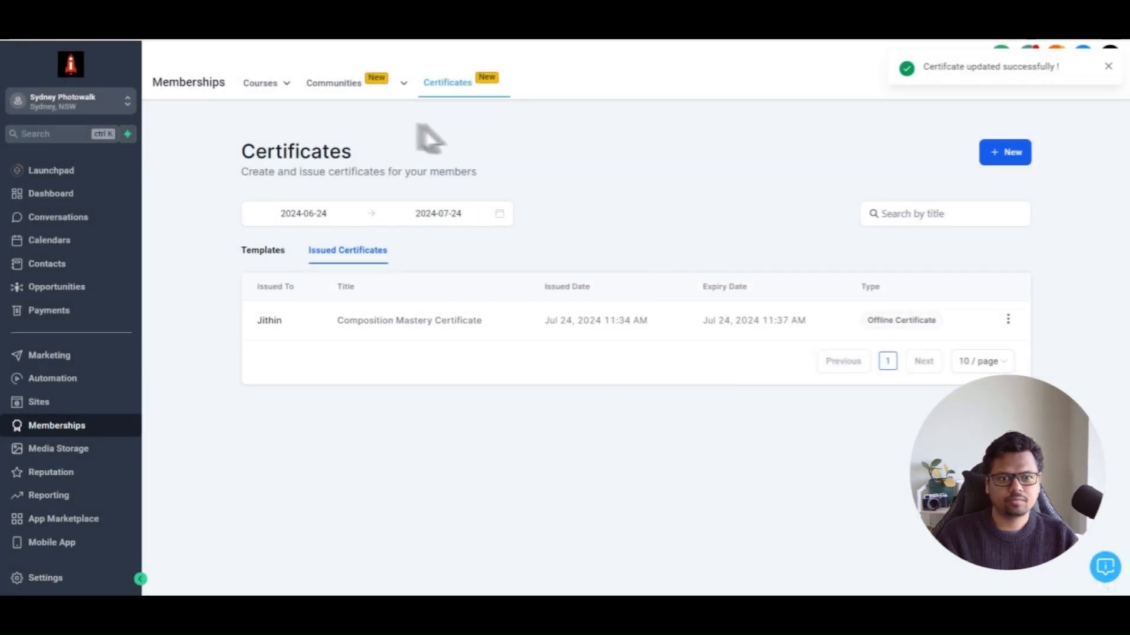
Open the issued certificate's page and read its expiry notice
left_click(417, 124)
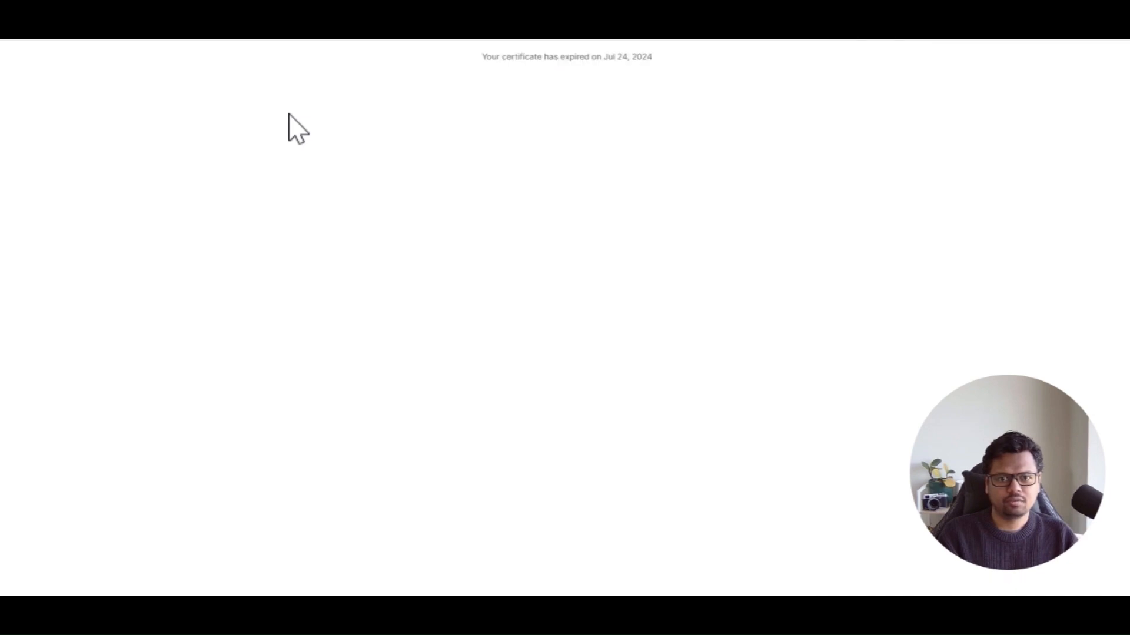
left_click_drag(469, 57, 659, 78)
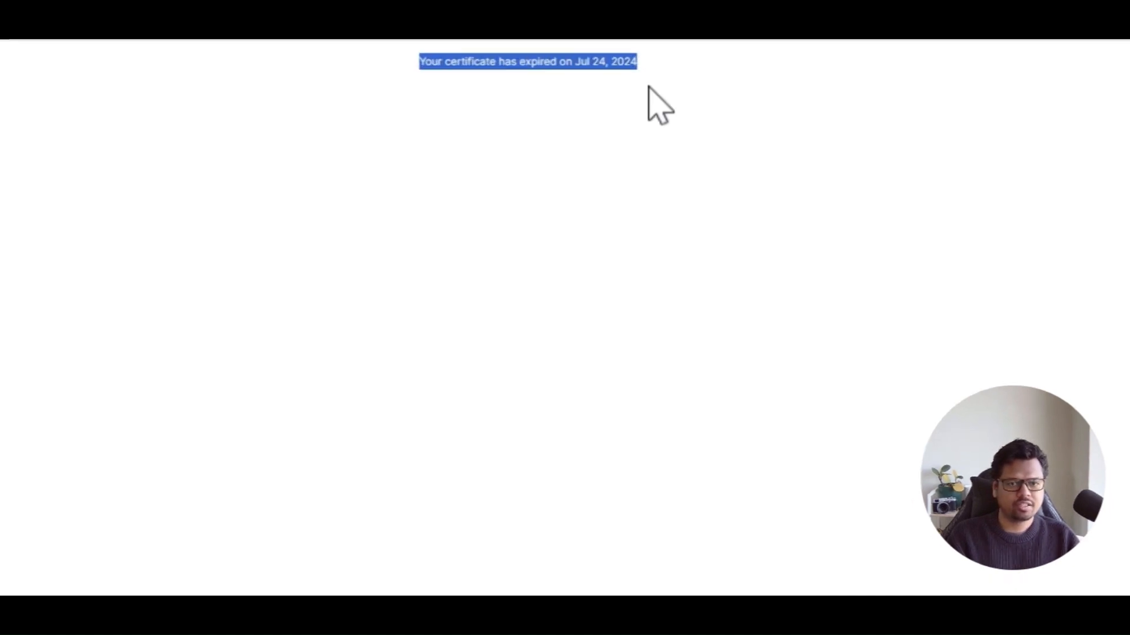
left_click(608, 114)
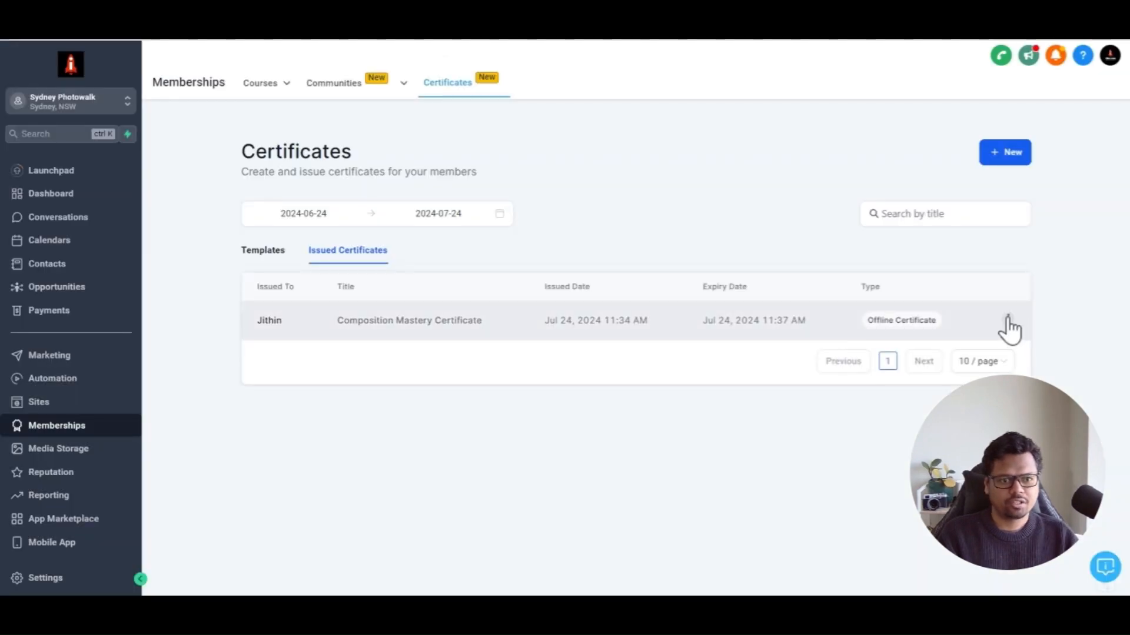
Open the action menu of the issued certificate
left_click(1007, 319)
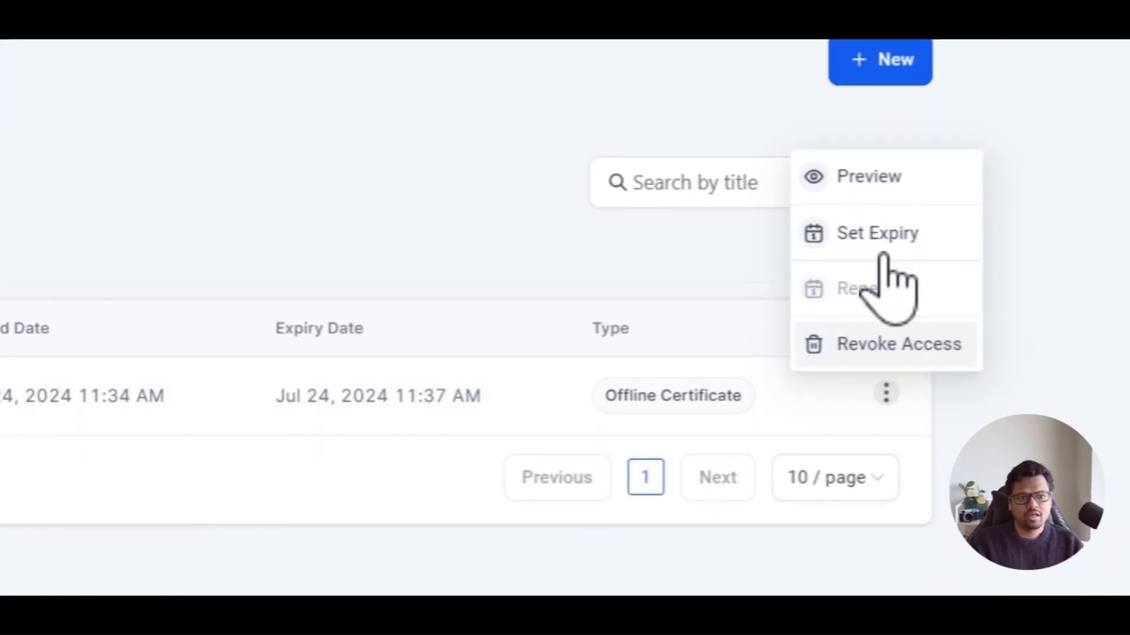